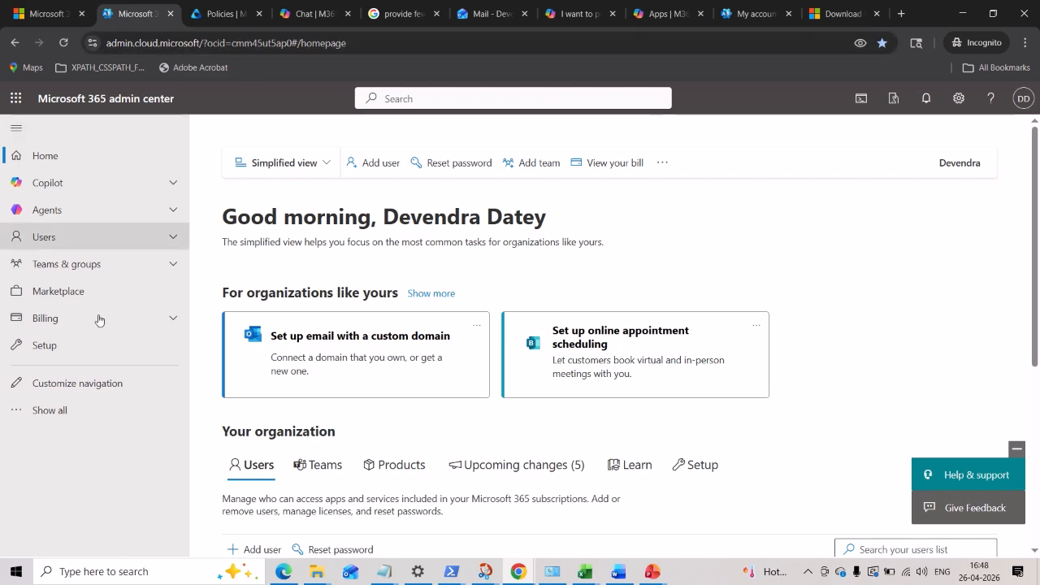
Step: Expand the full admin center navigation and open the Microsoft Purview portal
click(81, 410)
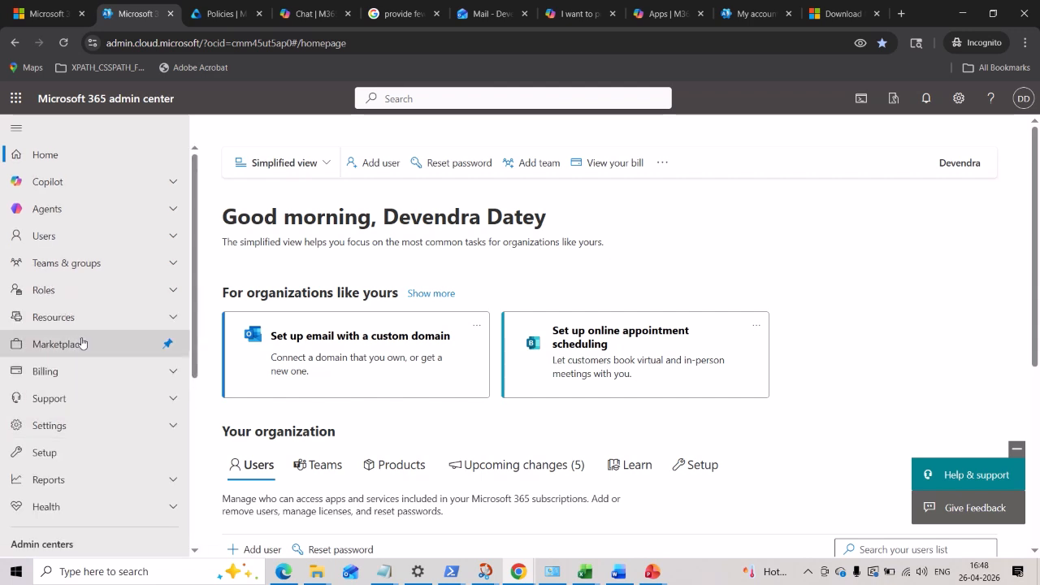
scroll(82, 344, down, 3)
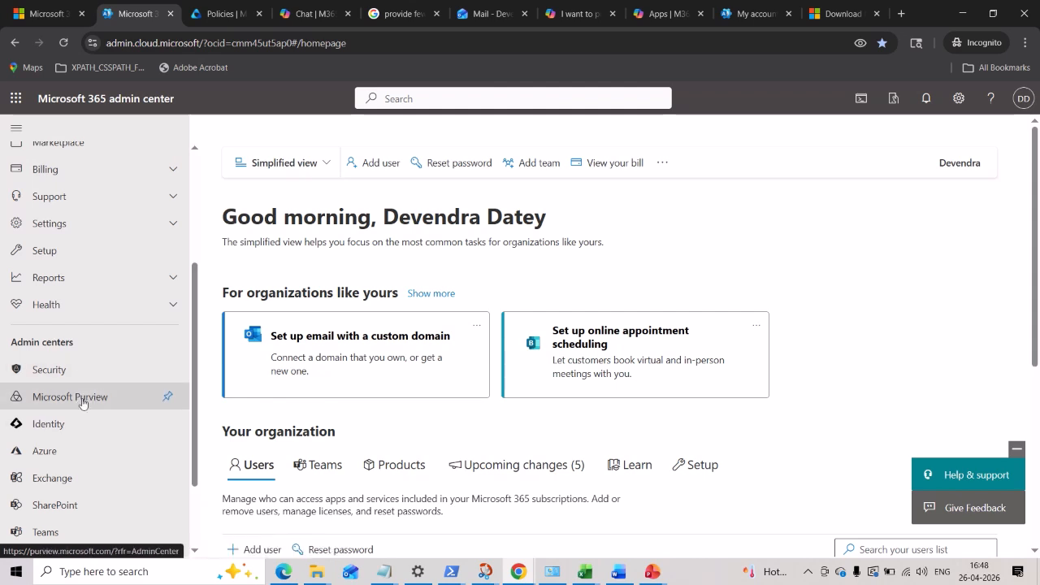
scroll(82, 404, up, 1)
scroll(82, 403, down, 2)
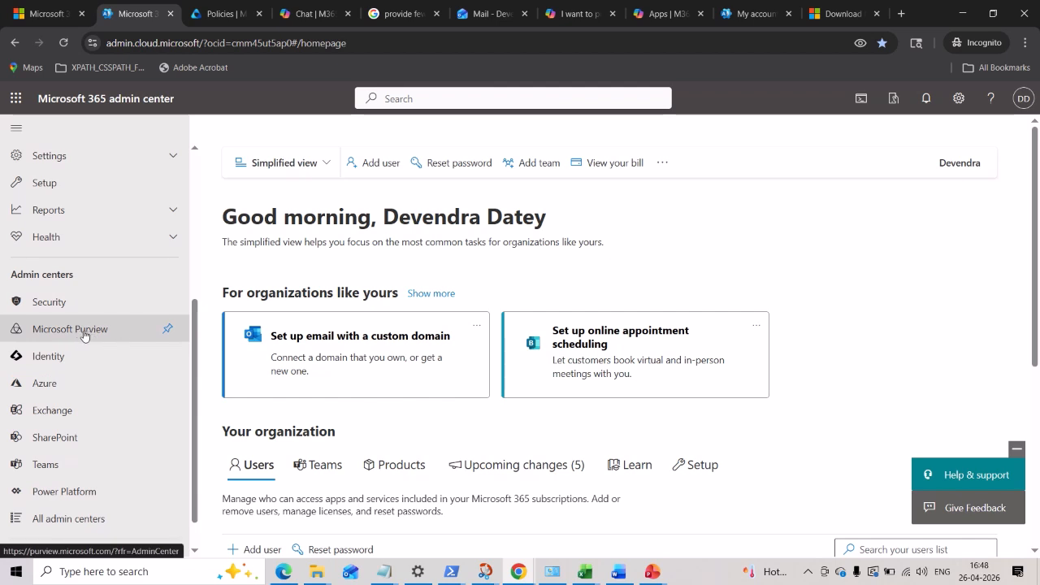
click(83, 332)
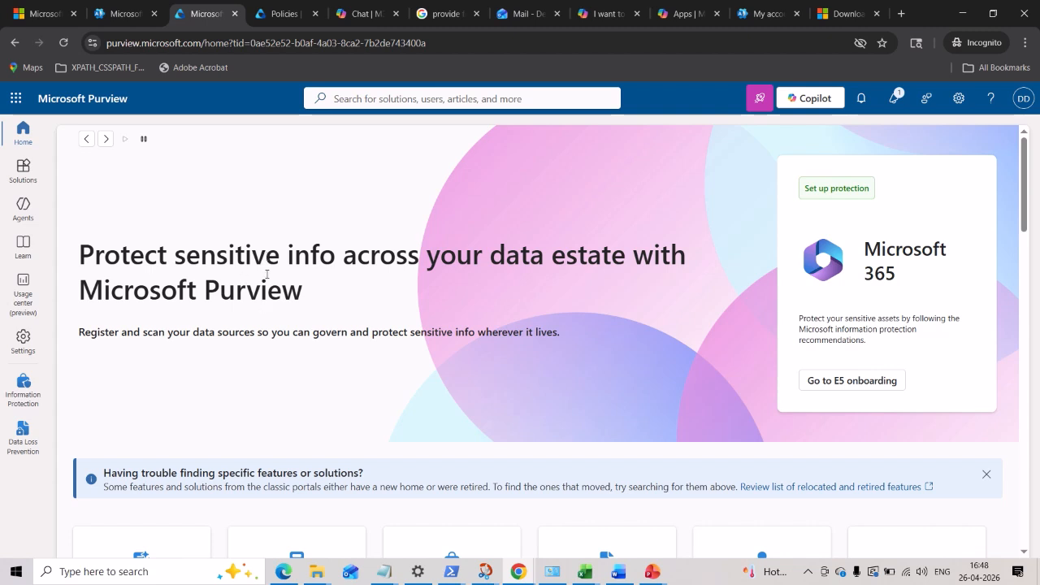
Step: Look through the Purview solutions and open Data Loss Prevention
click(22, 173)
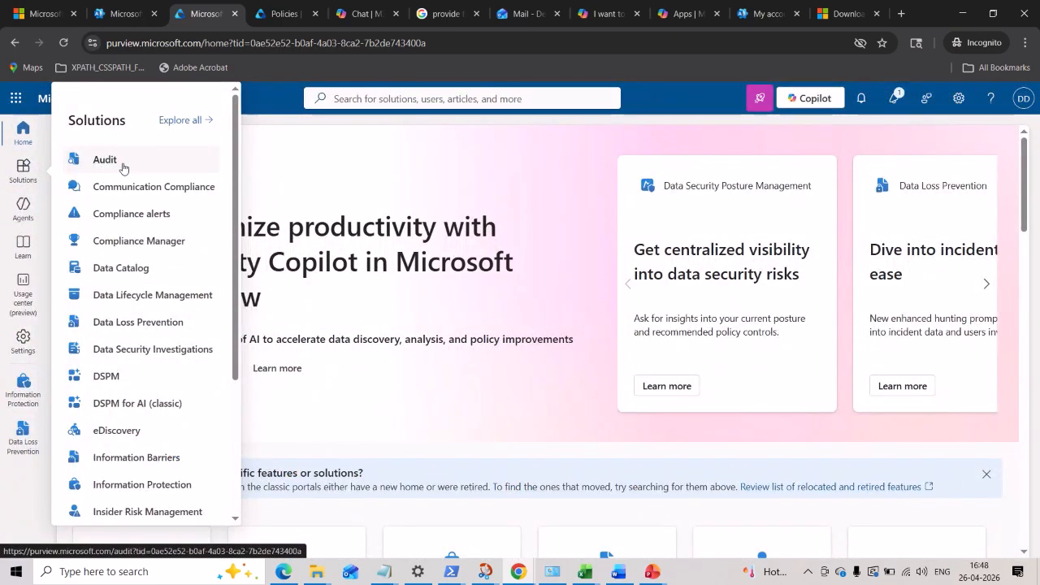
scroll(123, 170, down, 3)
scroll(123, 176, up, 3)
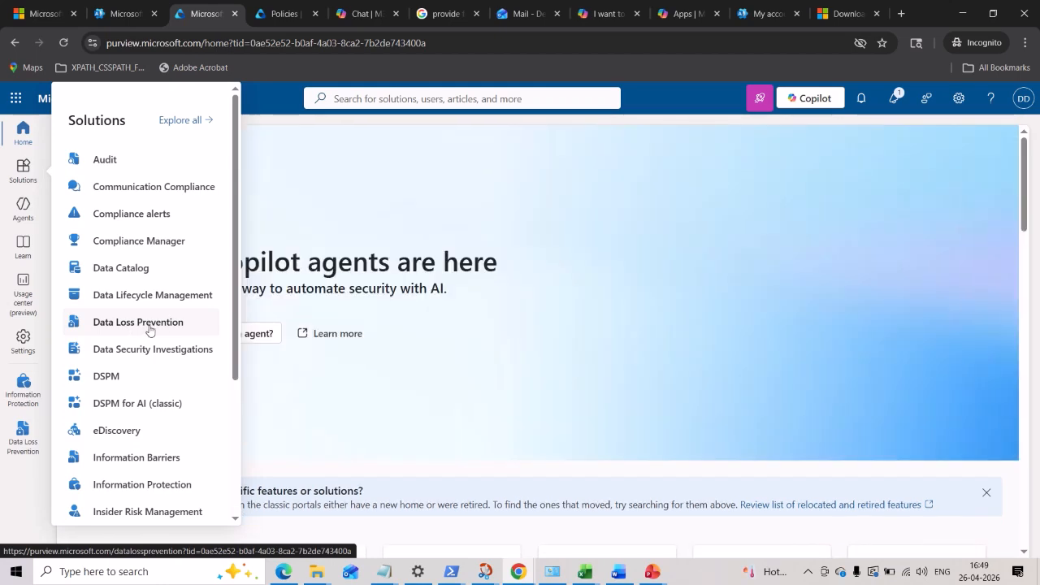
scroll(149, 331, down, 3)
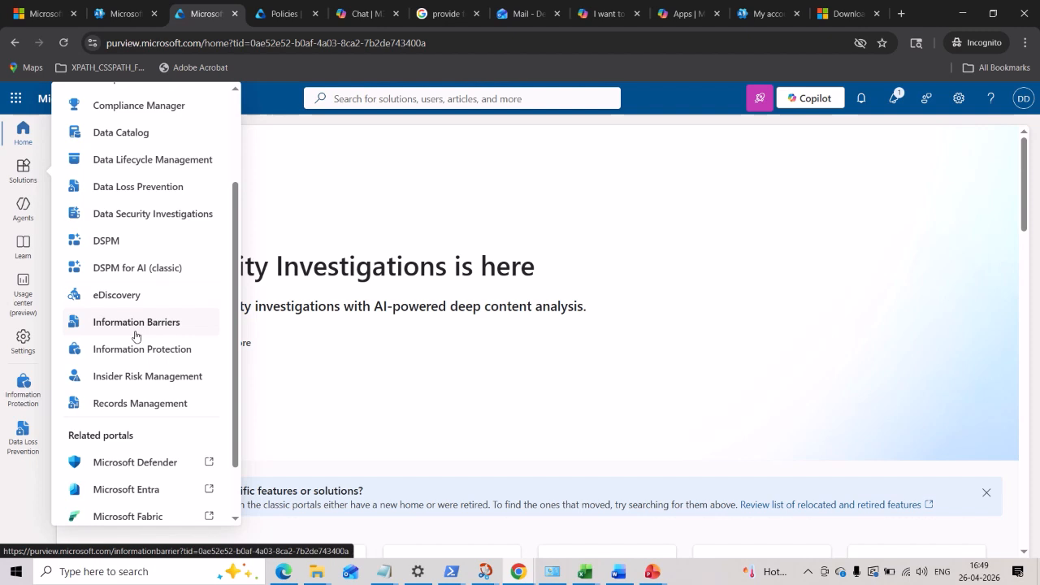
scroll(136, 336, up, 1)
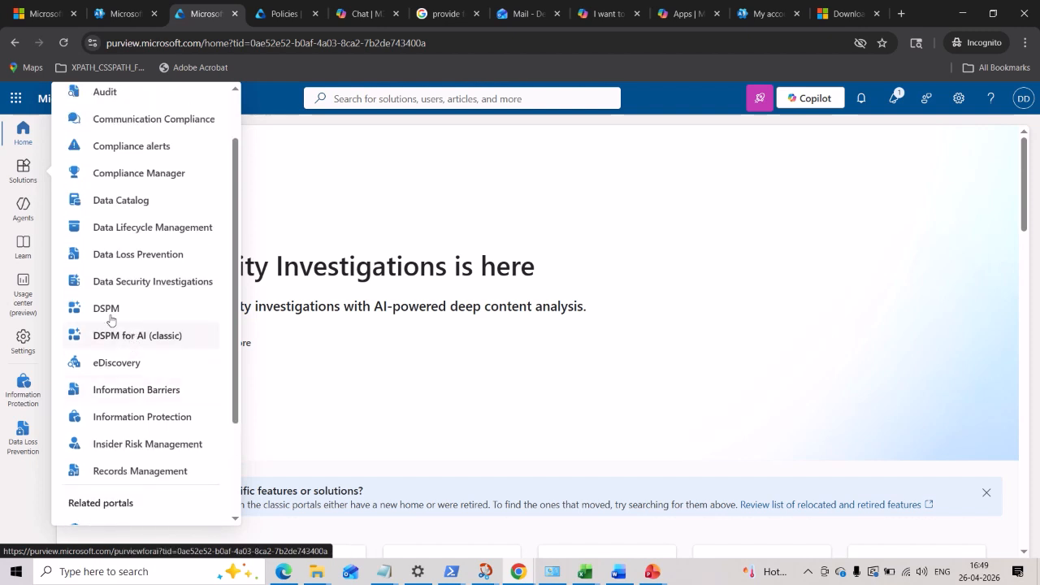
scroll(128, 294, up, 1)
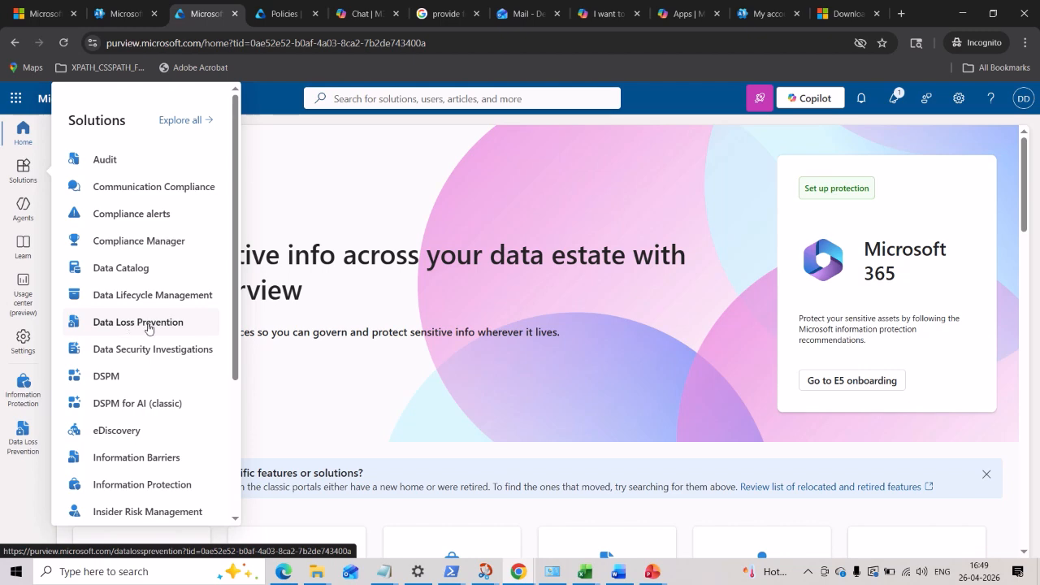
click(140, 325)
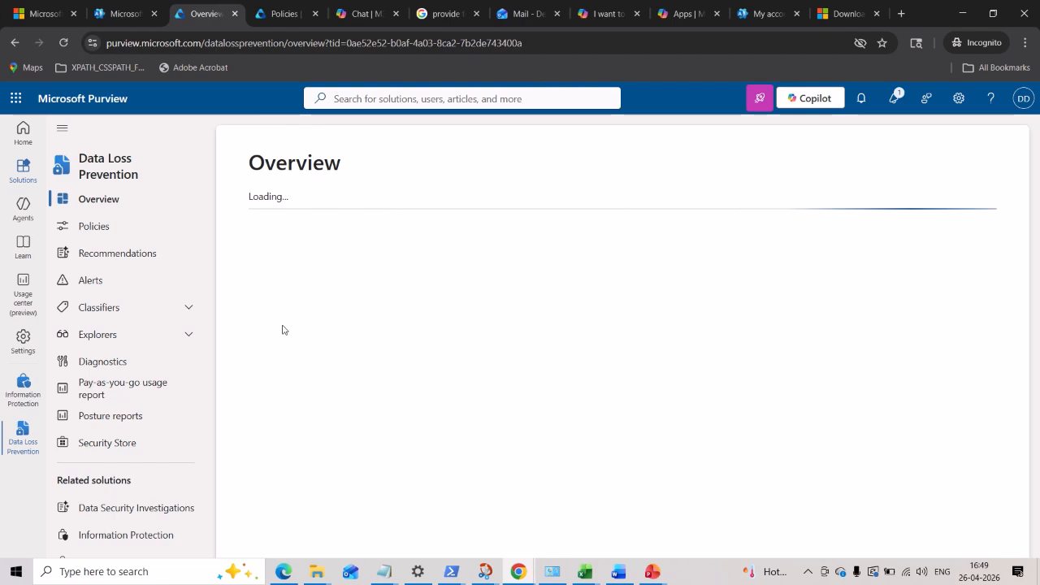
Step: Go to the data loss prevention policies and start a new policy covering Enterprise applications & devices
scroll(281, 331, down, 3)
scroll(280, 331, down, 1)
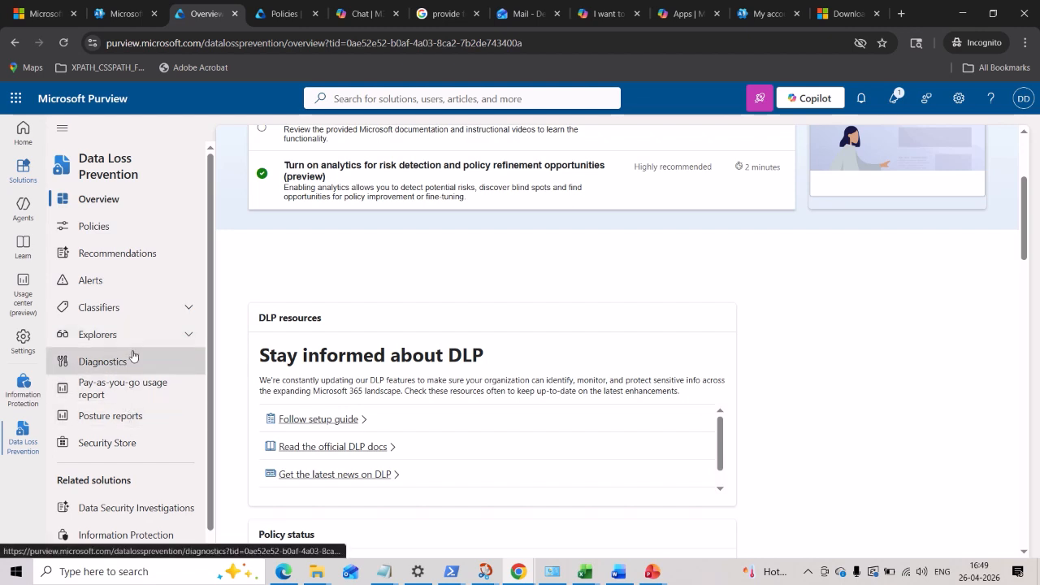
click(140, 227)
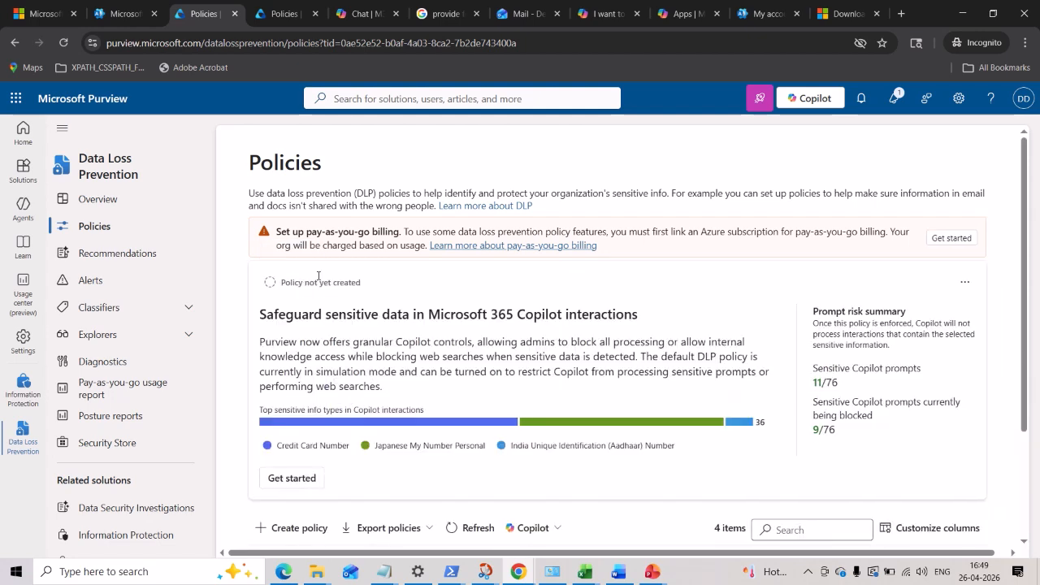
scroll(322, 277, down, 2)
click(306, 393)
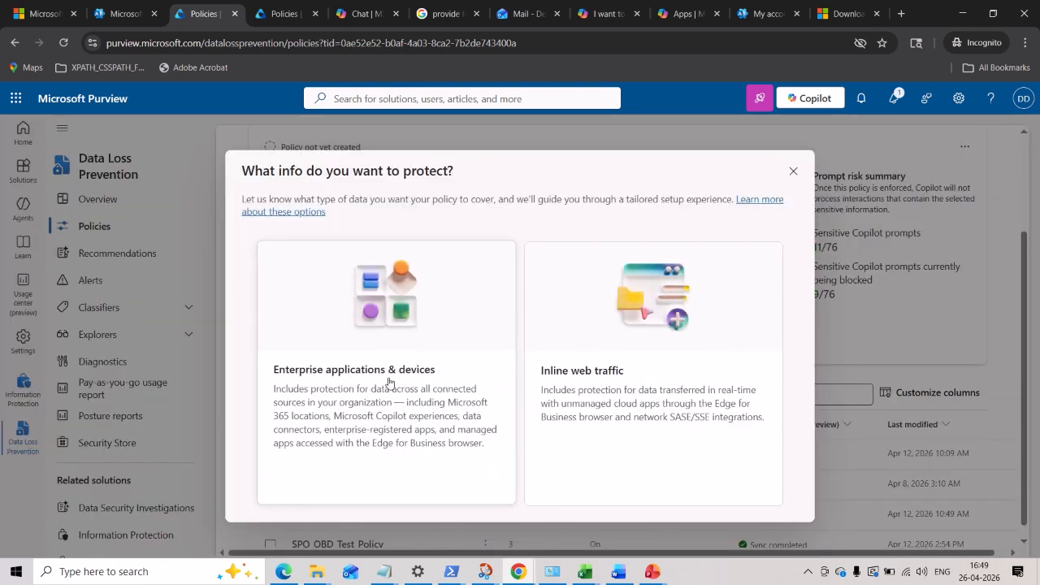
click(381, 347)
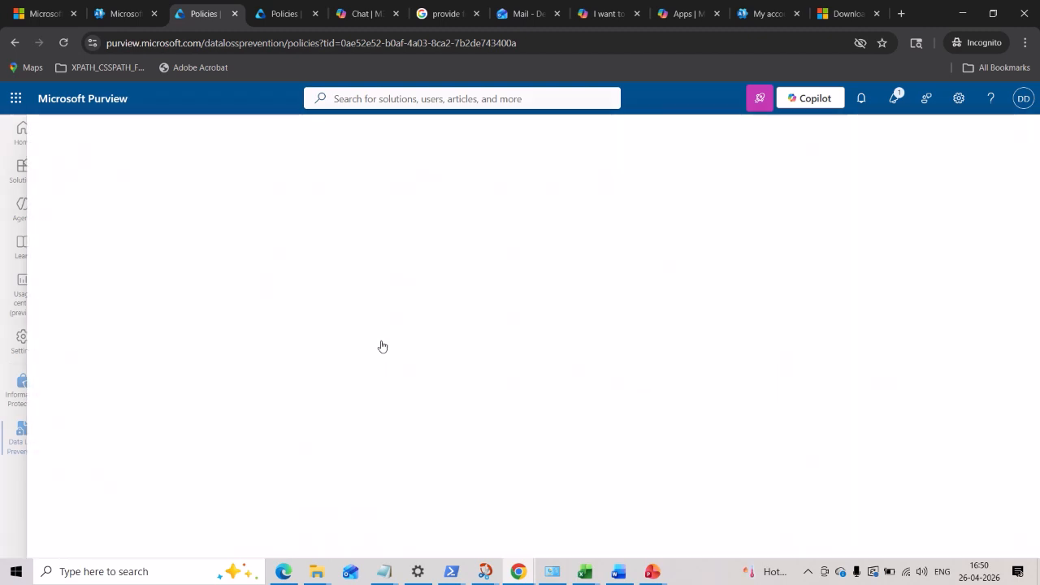
Step: Choose the Custom policy template from the Custom category and continue to the naming page
scroll(383, 336, down, 1)
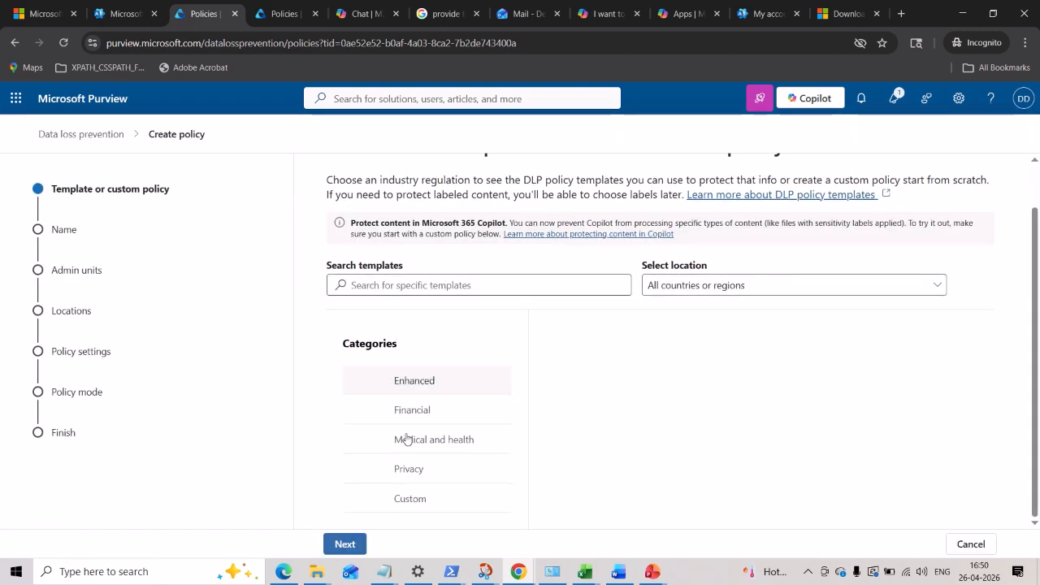
click(419, 503)
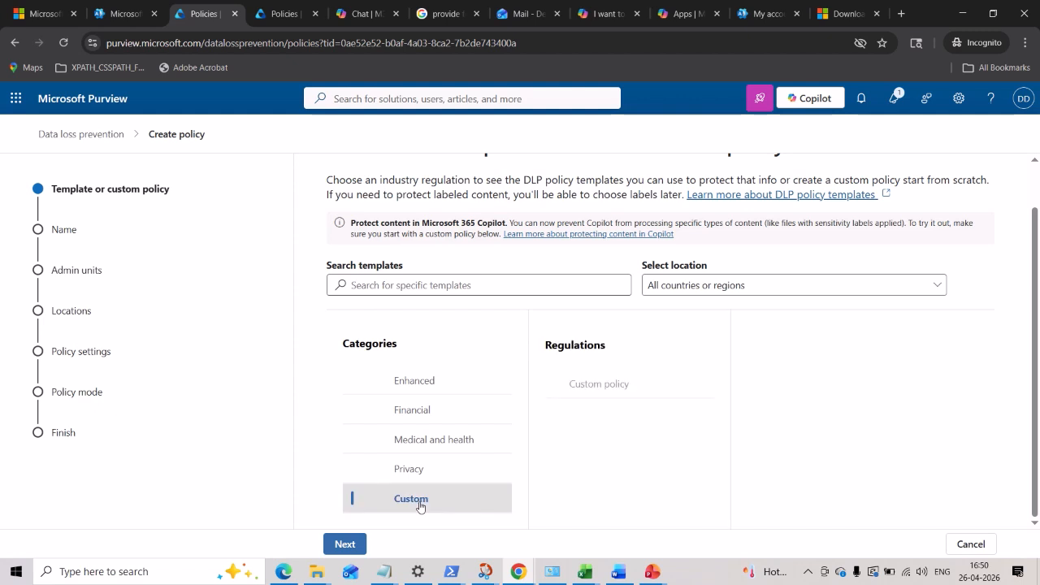
click(600, 387)
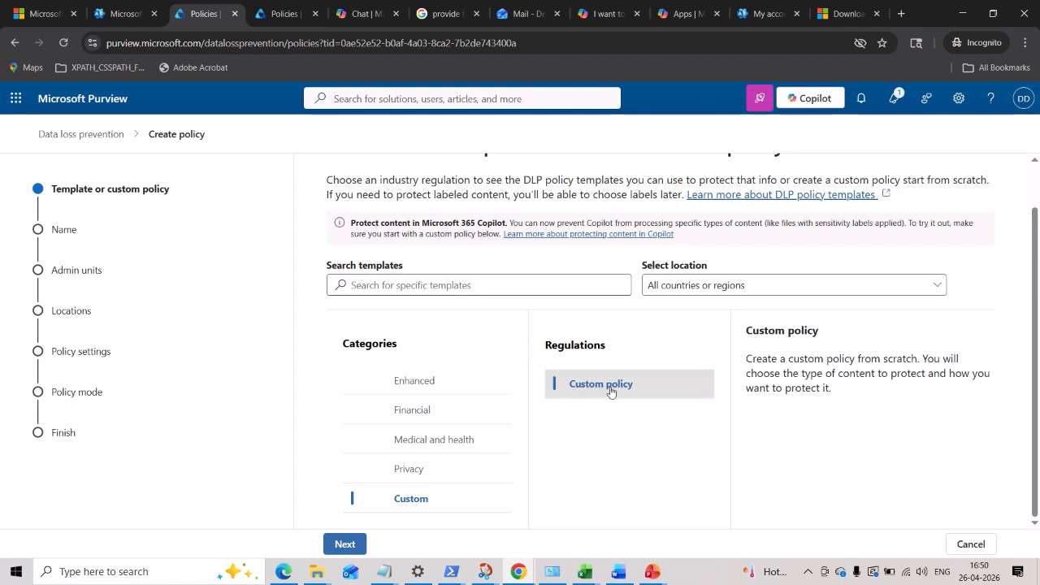
click(354, 544)
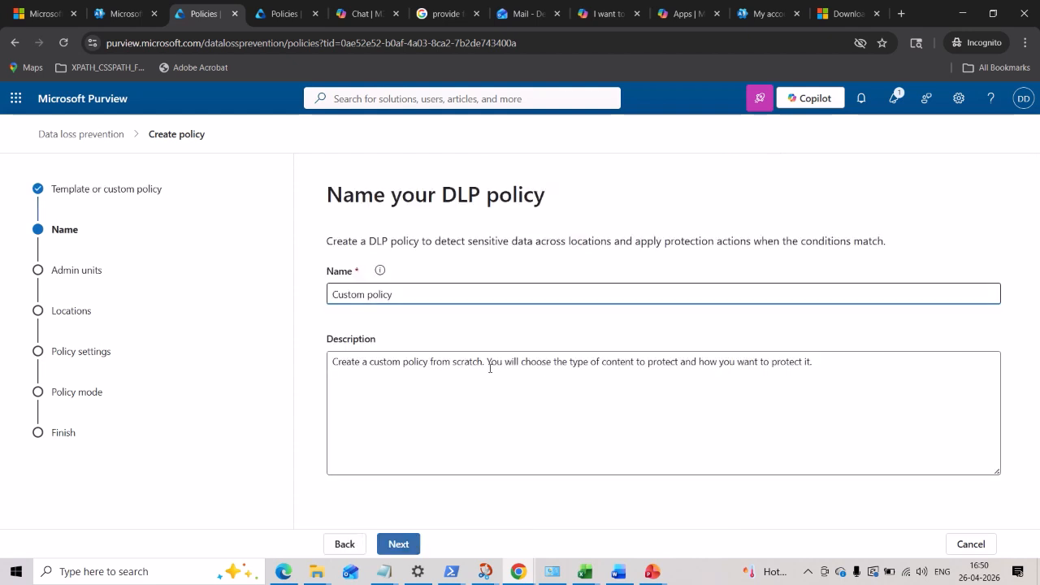
Step: Replace the default policy name with Block_CopilotInteractions, copied from CopilotInteractionDLP.txt in Notepad
drag(401, 296, 325, 303)
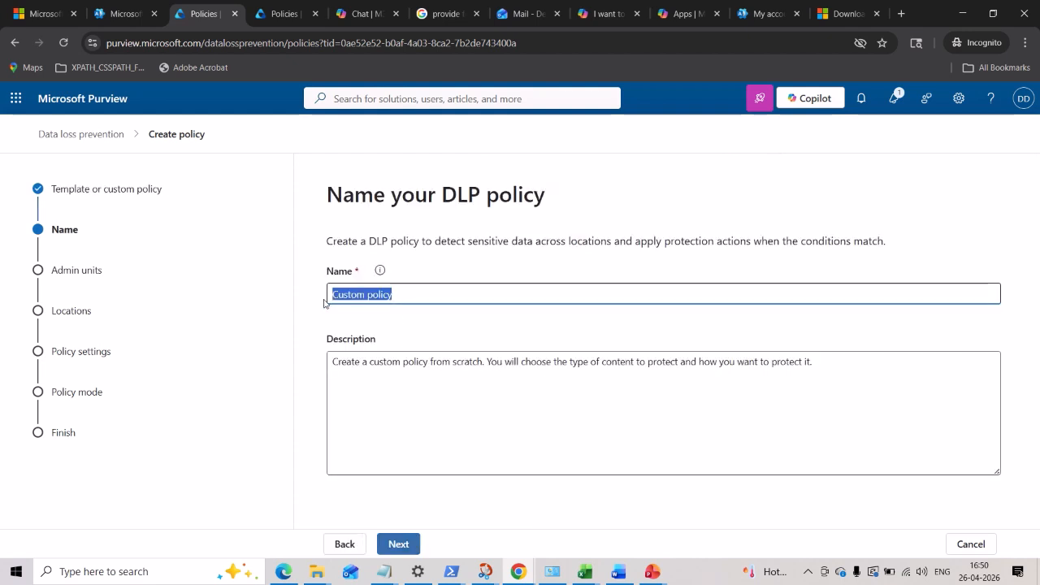
key(BackSpace)
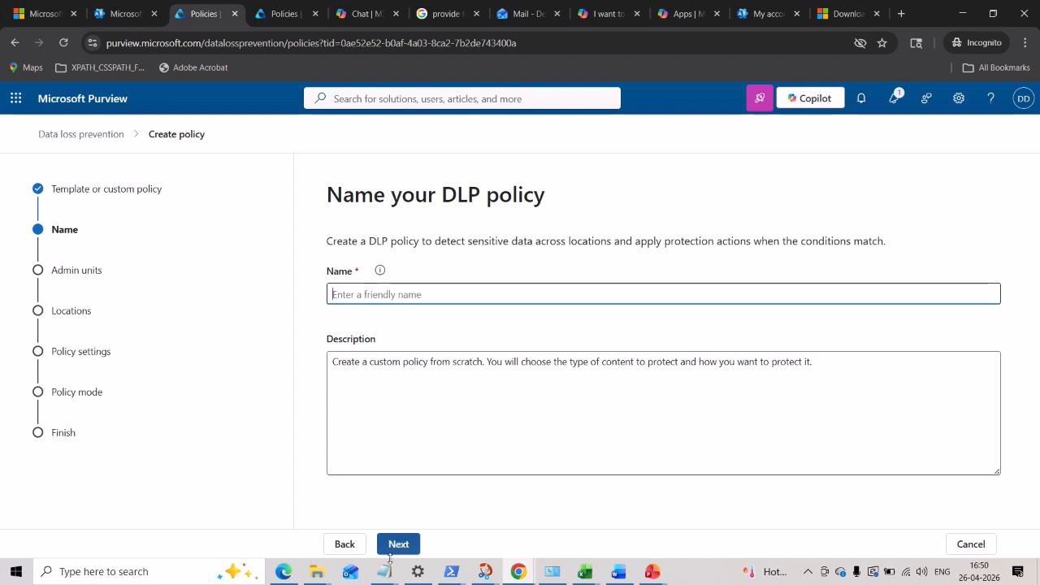
mouse_move(385, 573)
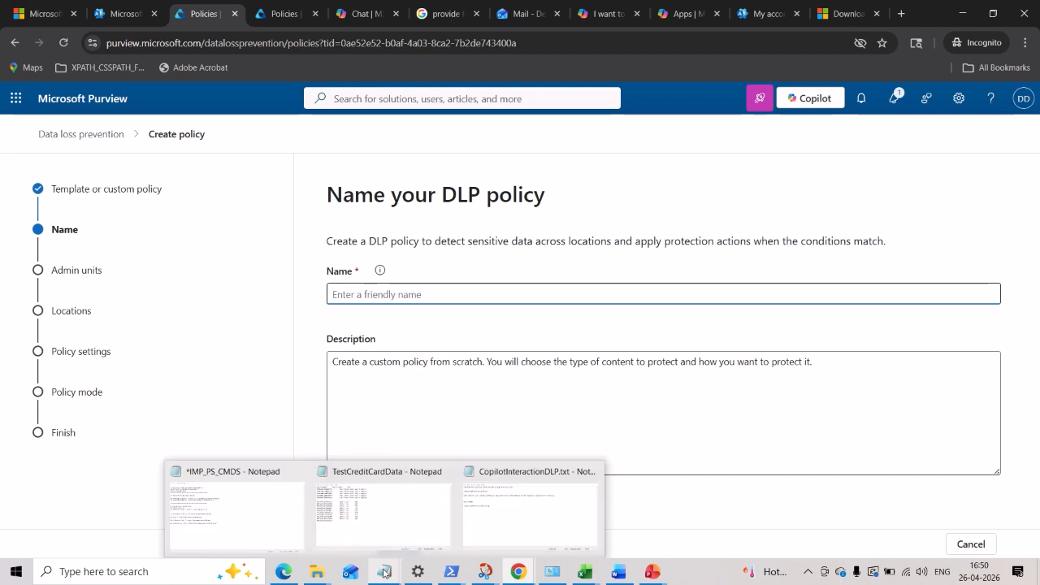
click(498, 520)
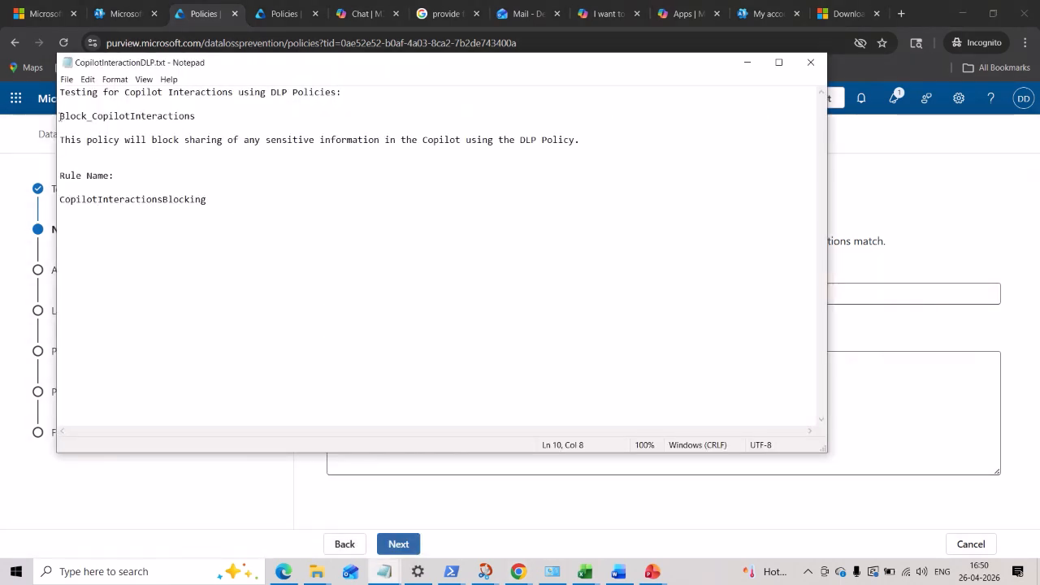
drag(60, 116, 209, 117)
key(ctrl+c)
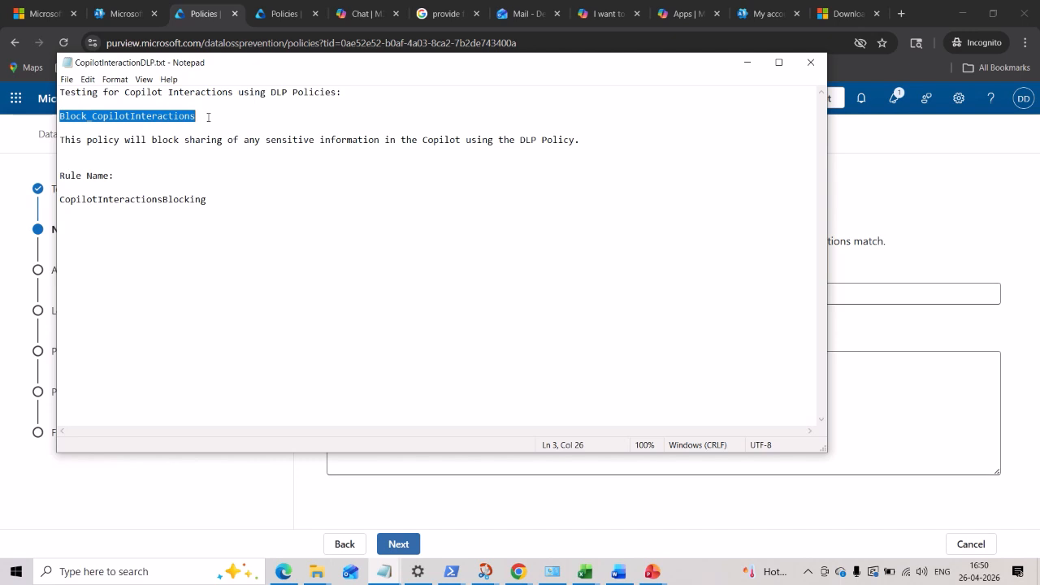
click(27, 161)
click(424, 294)
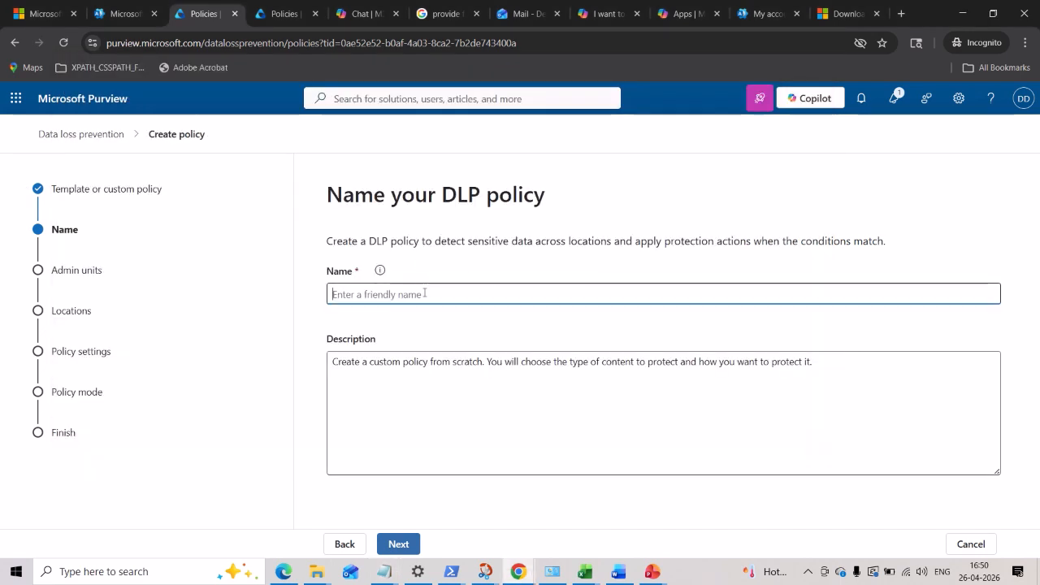
key(ctrl+v)
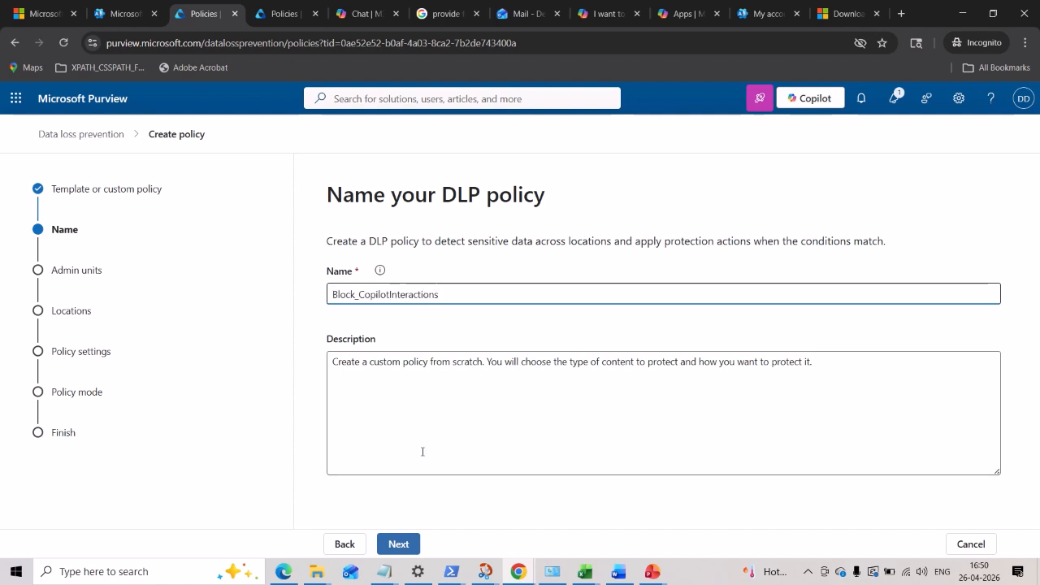
Step: Replace the description with "This policy will block sharing of any sensitive information in the Copilot using the DLP Policy." from the Notepad file and continue
drag(333, 362, 852, 361)
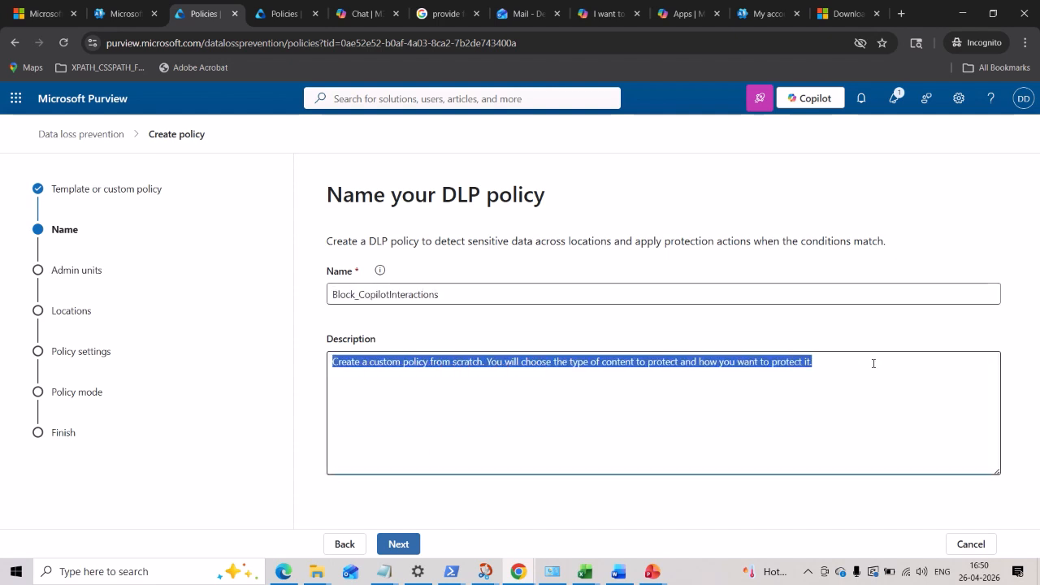
key(BackSpace)
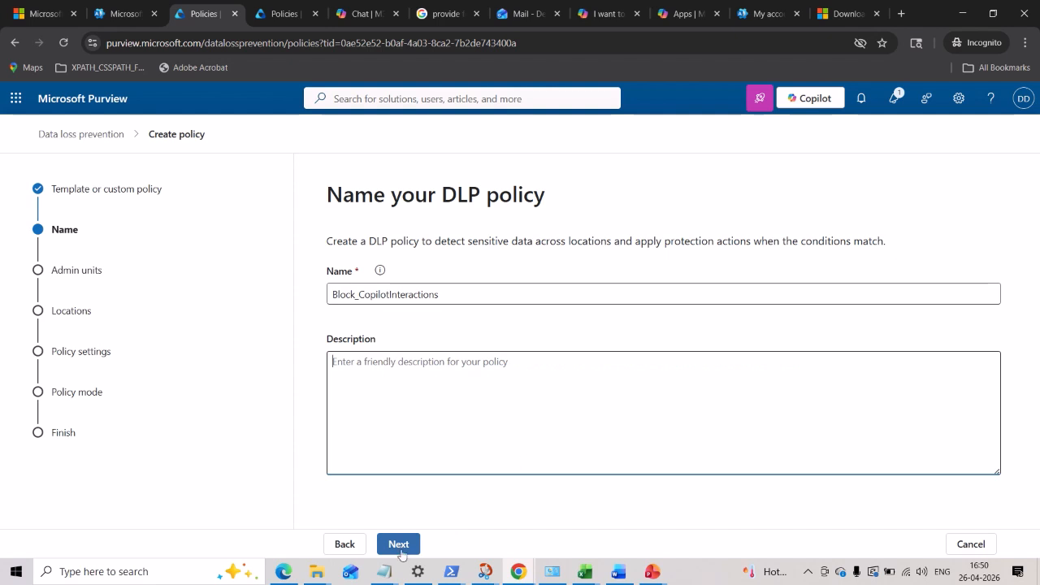
click(385, 571)
click(489, 514)
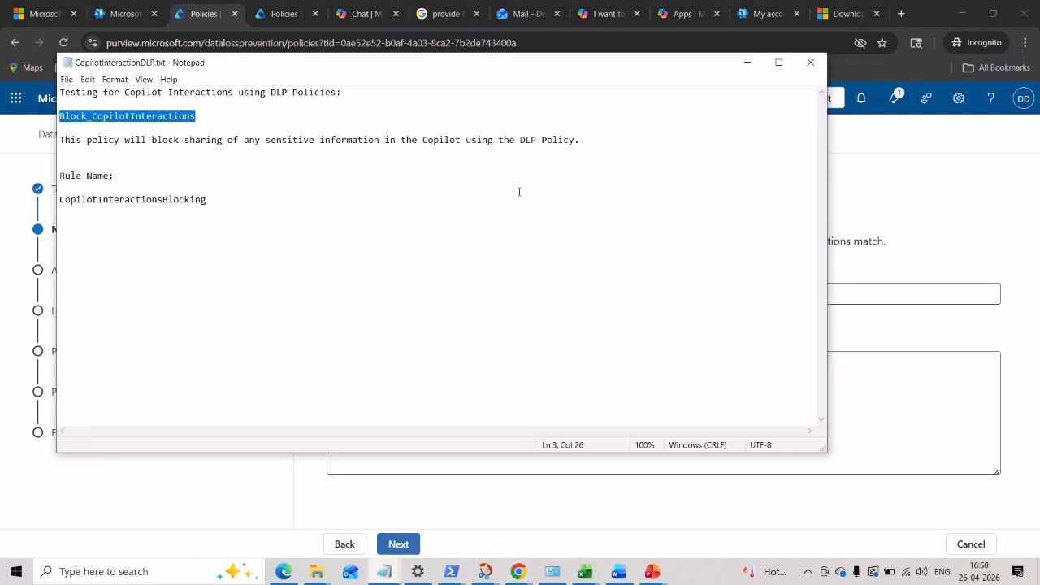
click(287, 163)
drag(601, 139, 62, 140)
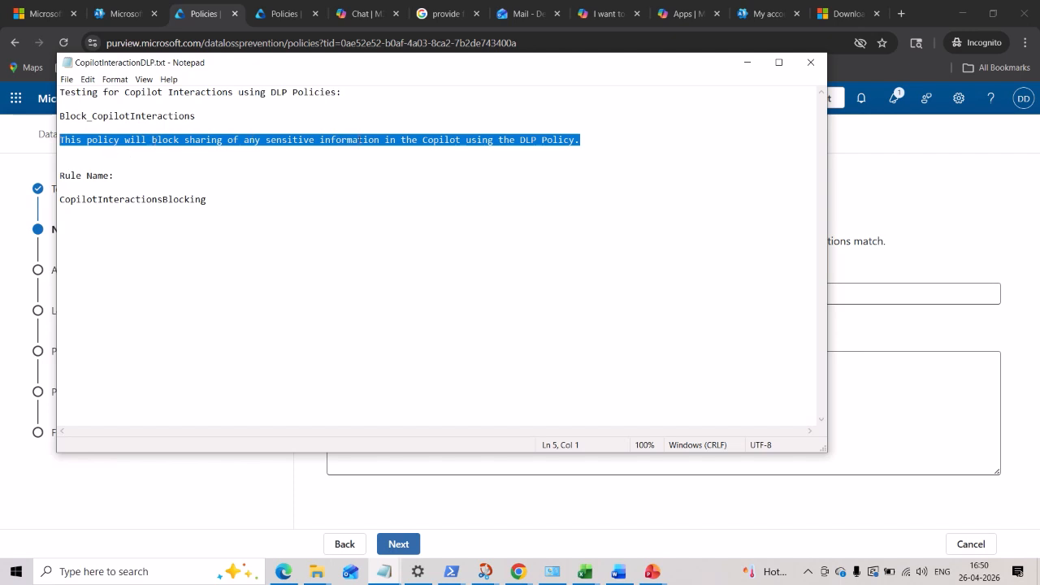
click(4, 166)
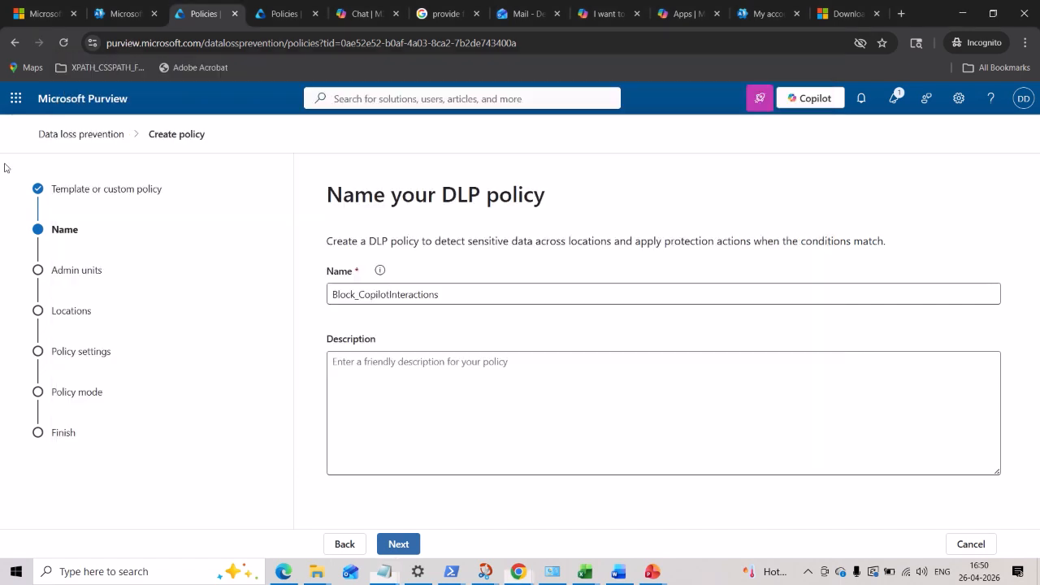
click(387, 369)
text(This policy will block sharing of any sensitive information in the Copilot using the DLP Policy.)
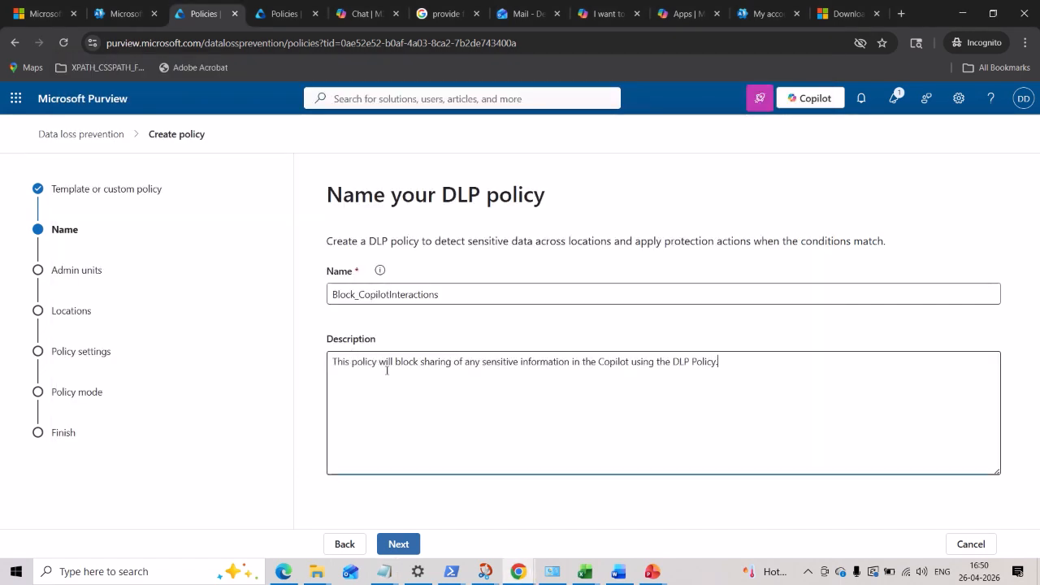
click(400, 544)
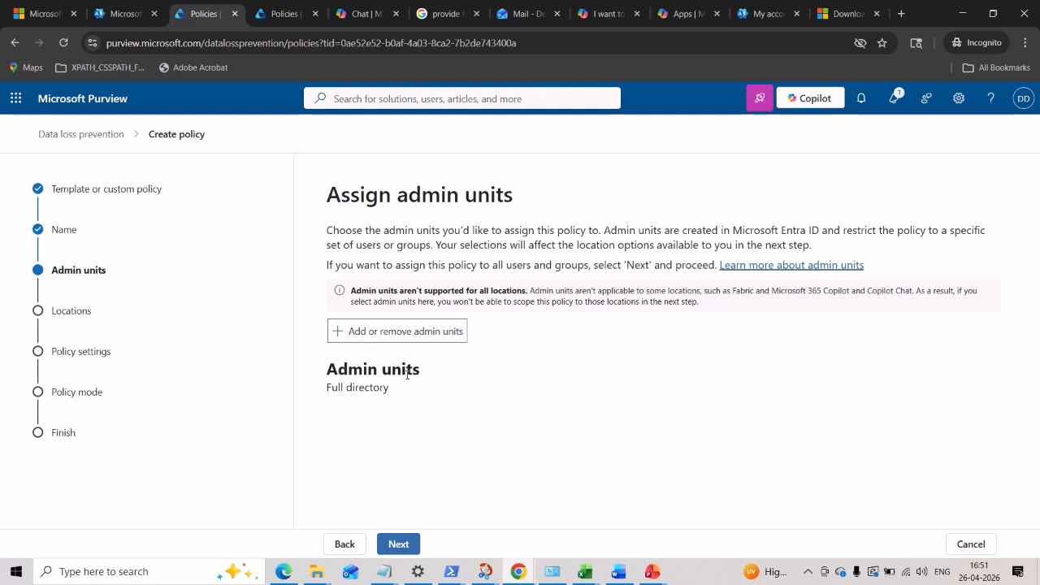
Step: Keep the full directory as the assigned admin units and review the locations available for the policy
click(399, 544)
scroll(425, 366, down, 2)
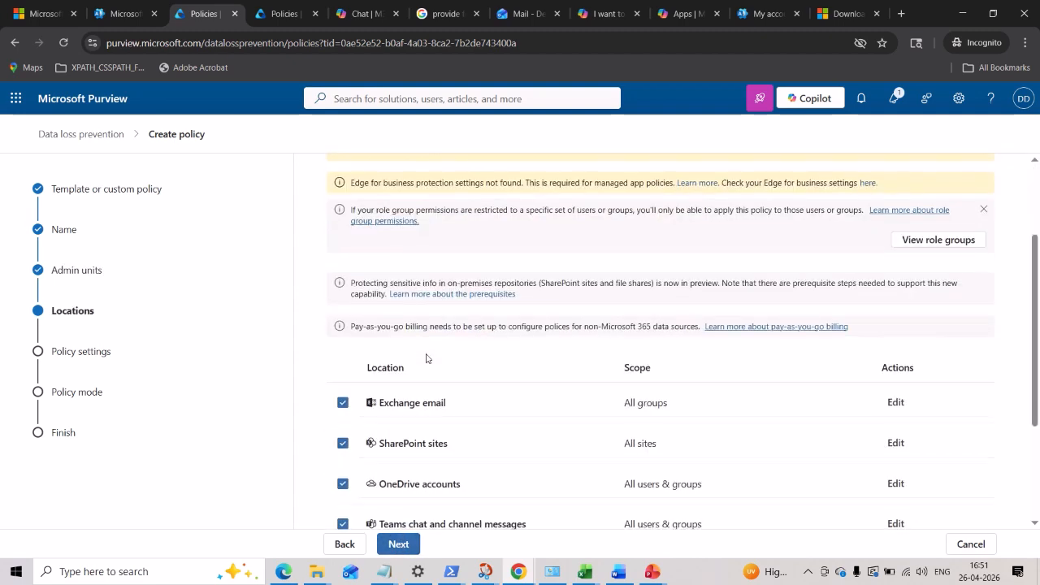
scroll(433, 307, down, 2)
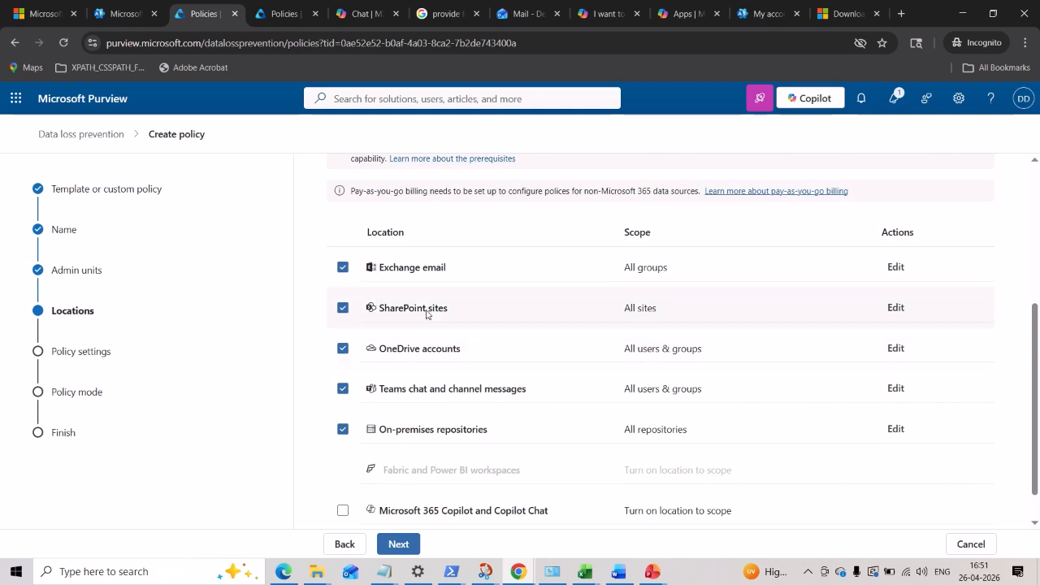
scroll(428, 313, up, 3)
scroll(426, 315, up, 1)
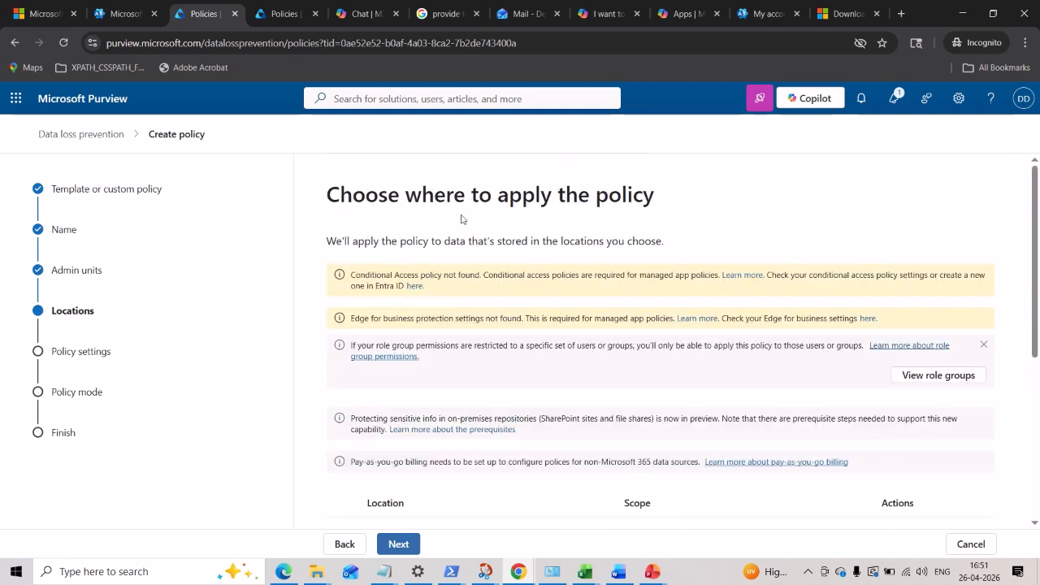
Step: Deselect Exchange, SharePoint, OneDrive, Teams and on-premises repositories, and apply the policy only to Microsoft 365 Copilot and Copilot Chat
drag(478, 201, 669, 202)
click(500, 205)
scroll(501, 213, down, 4)
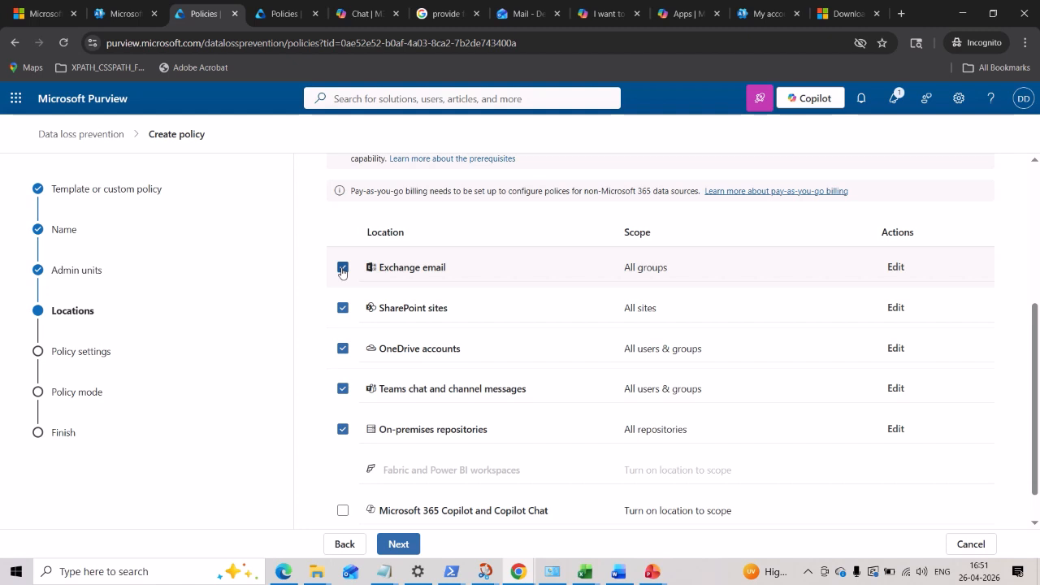
scroll(343, 272, down, 1)
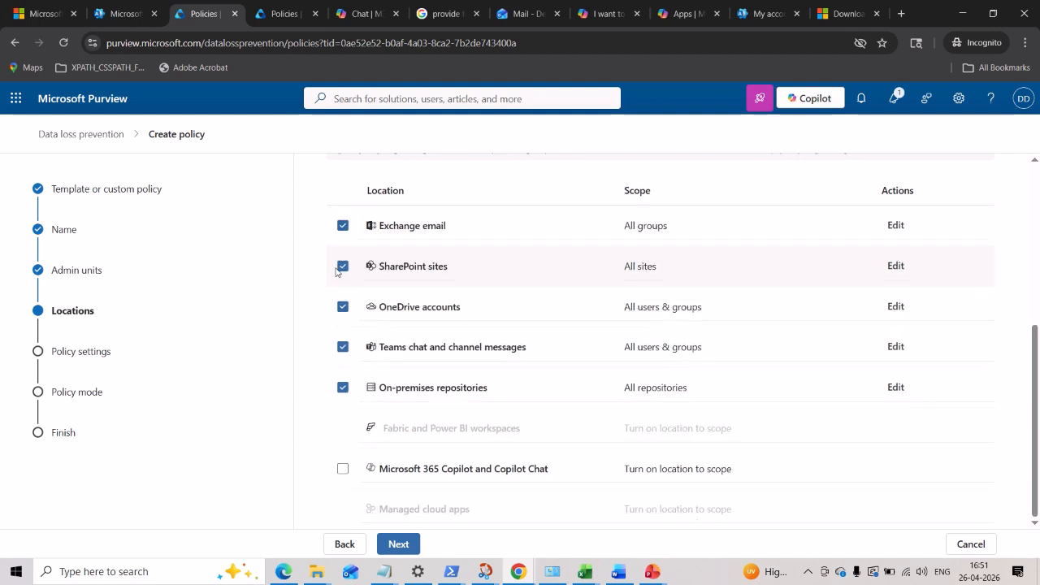
click(342, 226)
click(343, 266)
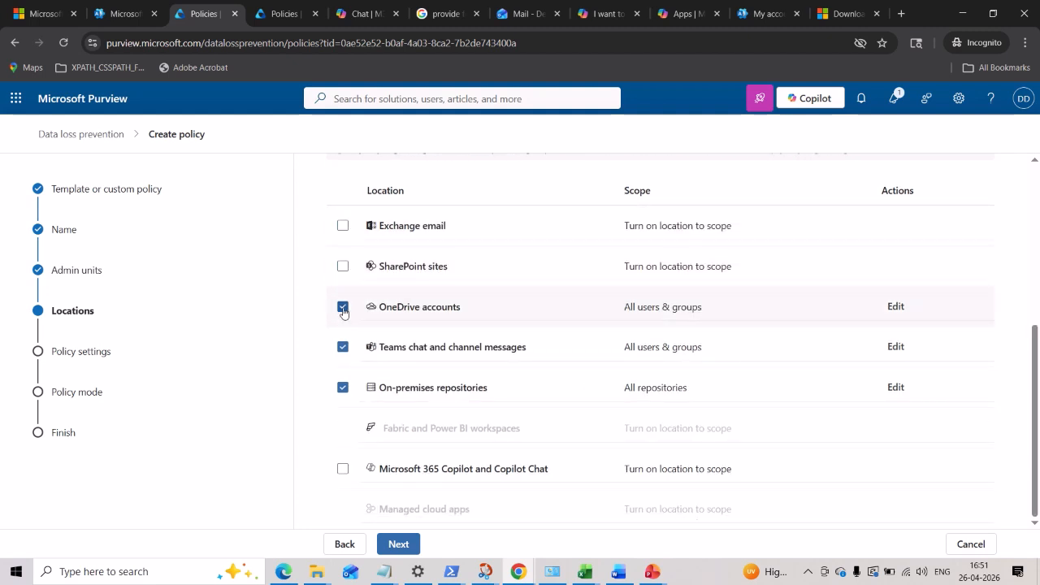
click(342, 306)
click(343, 347)
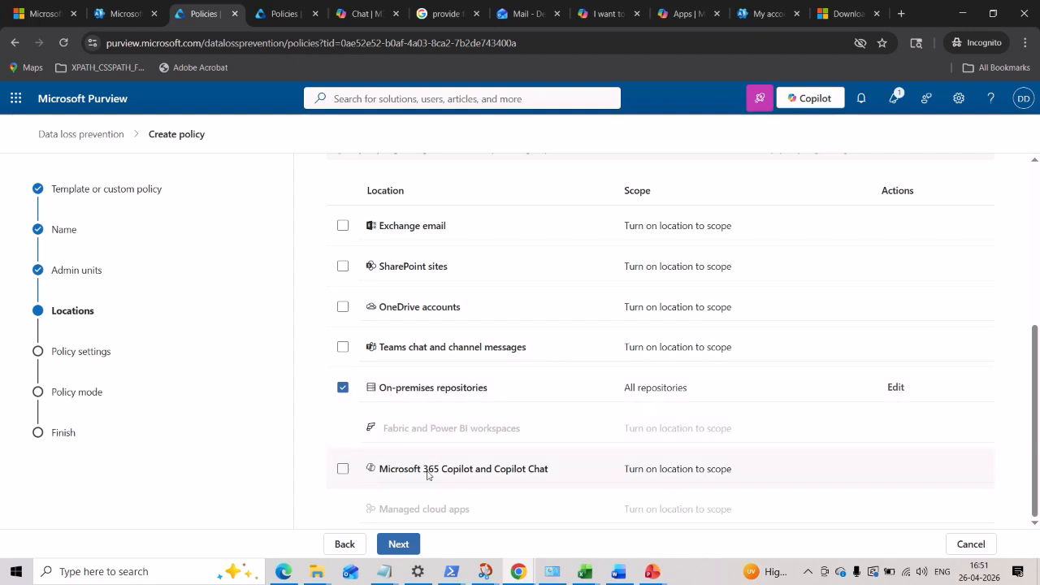
click(342, 388)
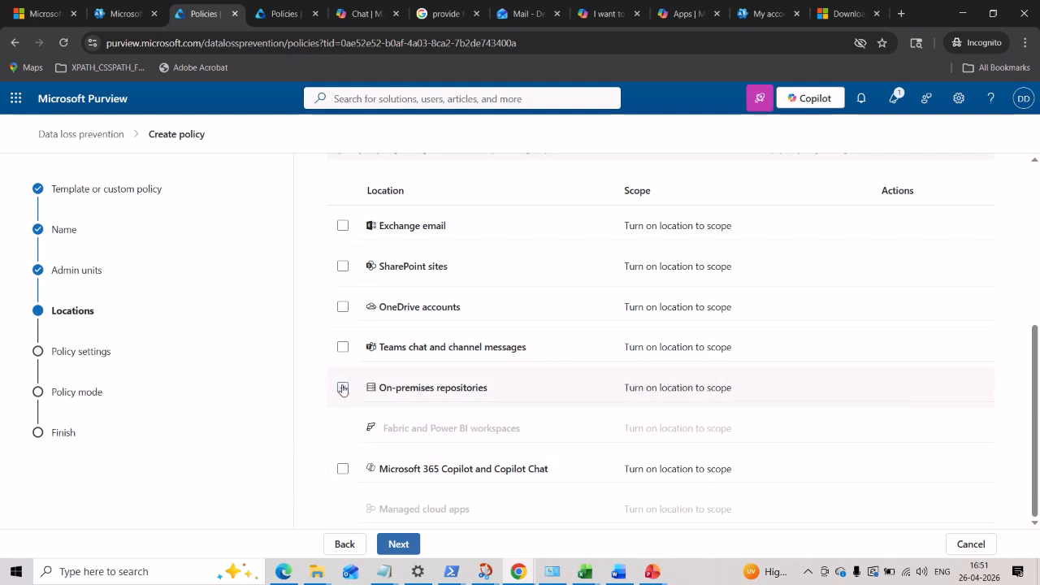
click(343, 469)
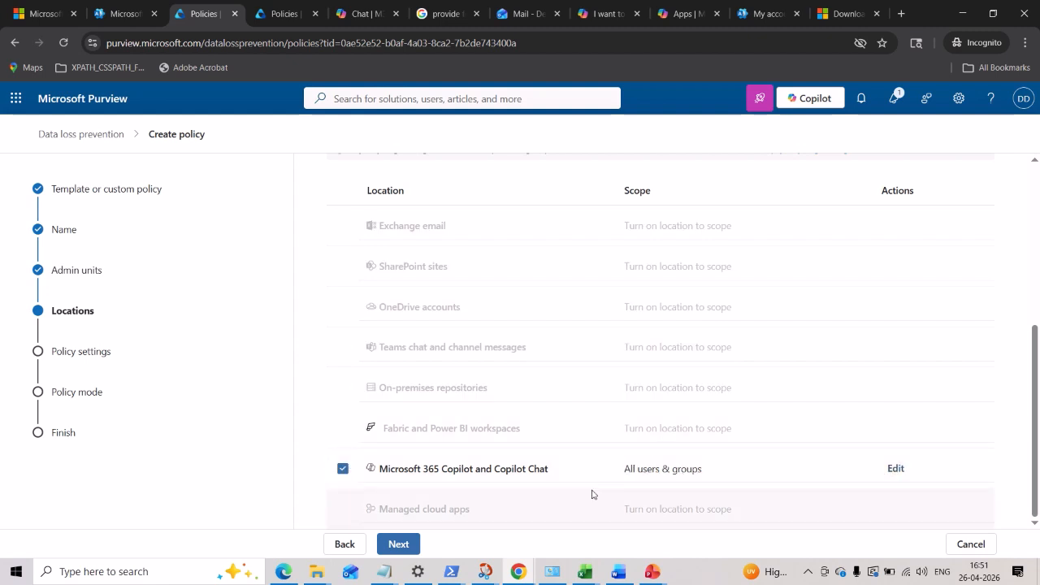
Step: Examine the exclusion and specific users and groups options in the scope of Microsoft 365 Copilot and Copilot Chat
click(895, 469)
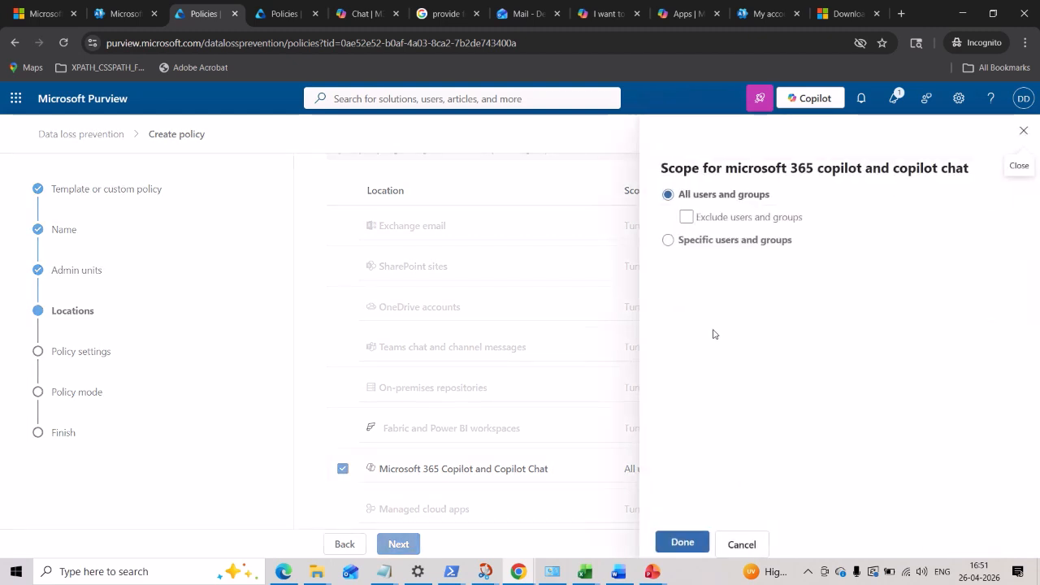
click(687, 218)
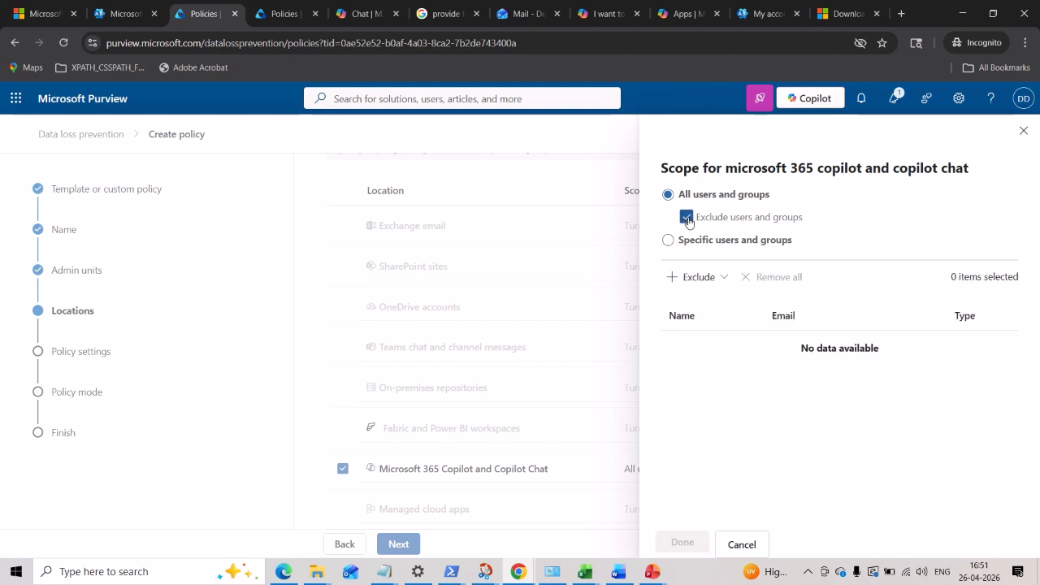
click(709, 281)
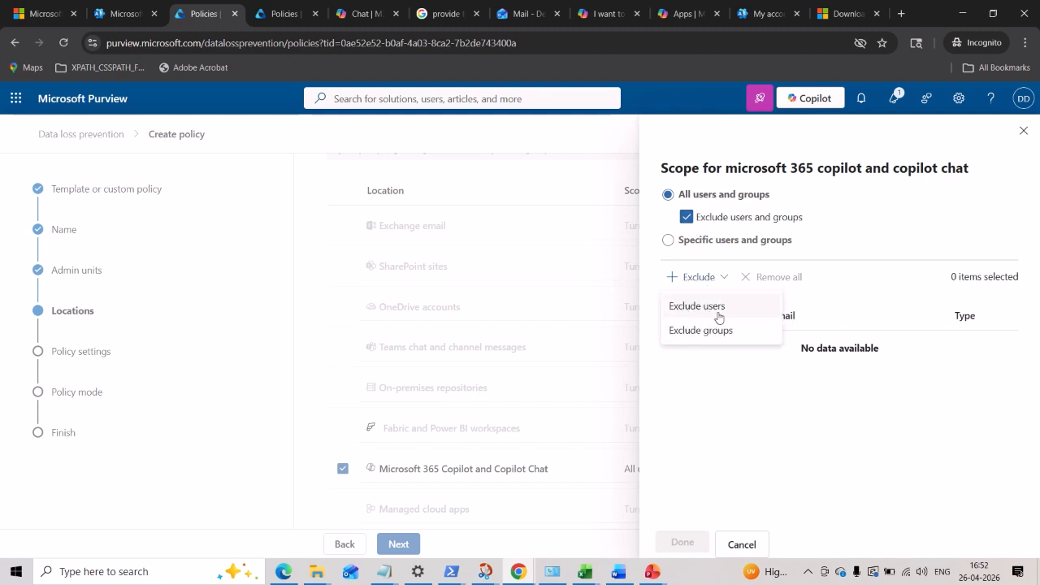
click(687, 218)
click(669, 242)
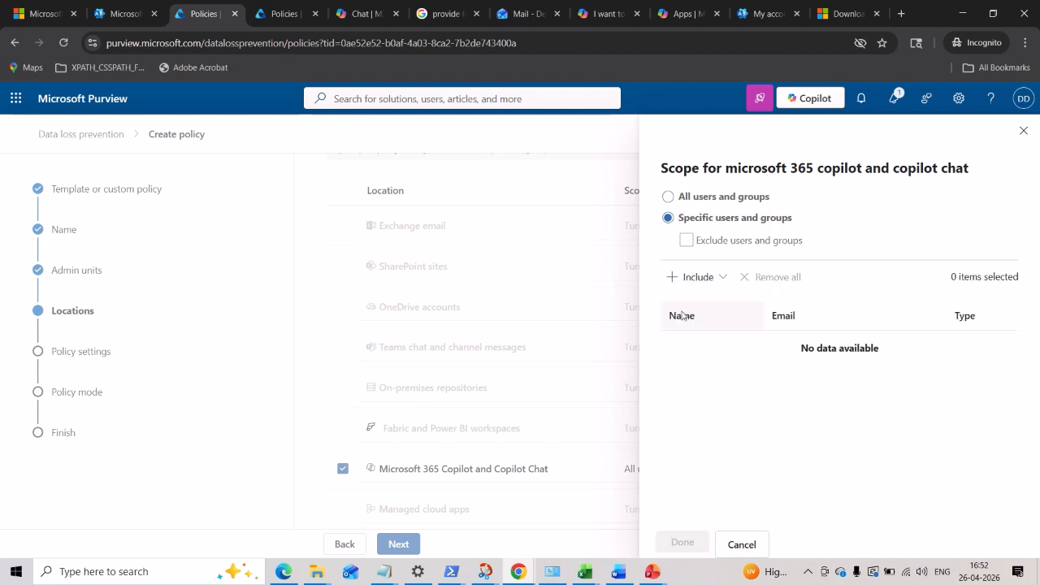
click(695, 277)
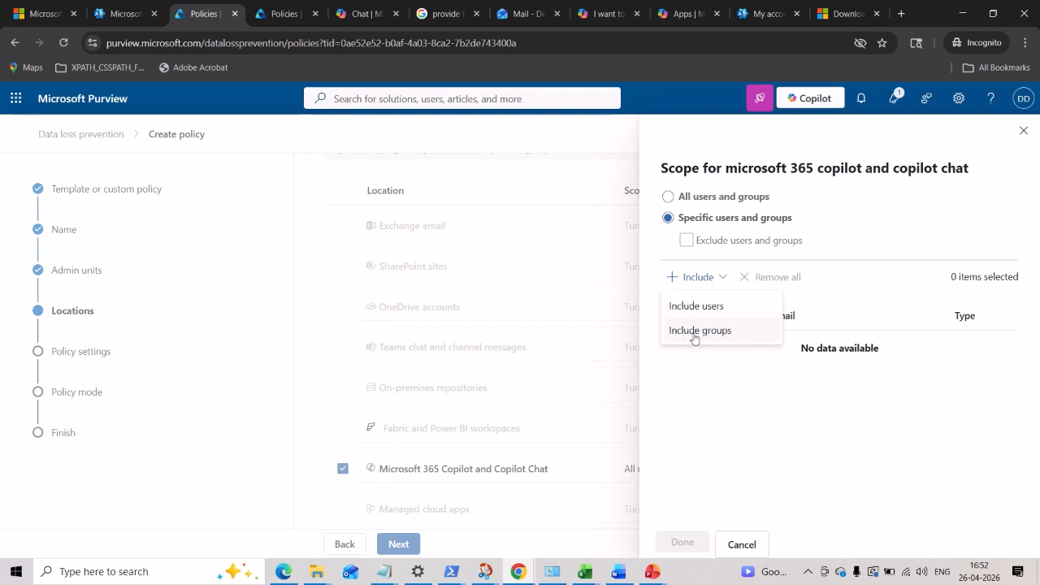
click(726, 395)
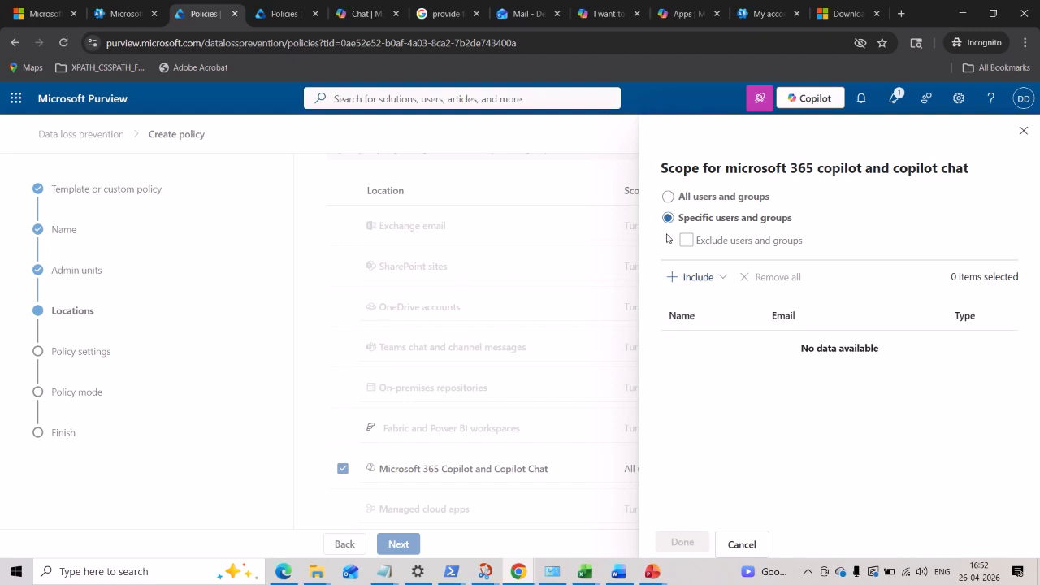
Step: Set the Copilot location's scope to All users and groups and continue to customizing the advanced DLP rules
click(668, 198)
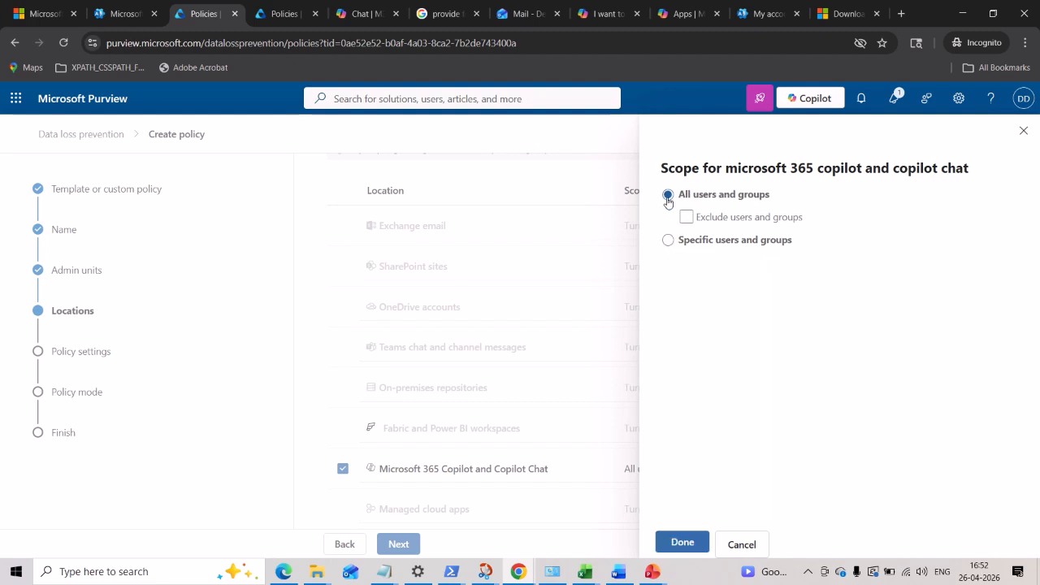
click(683, 543)
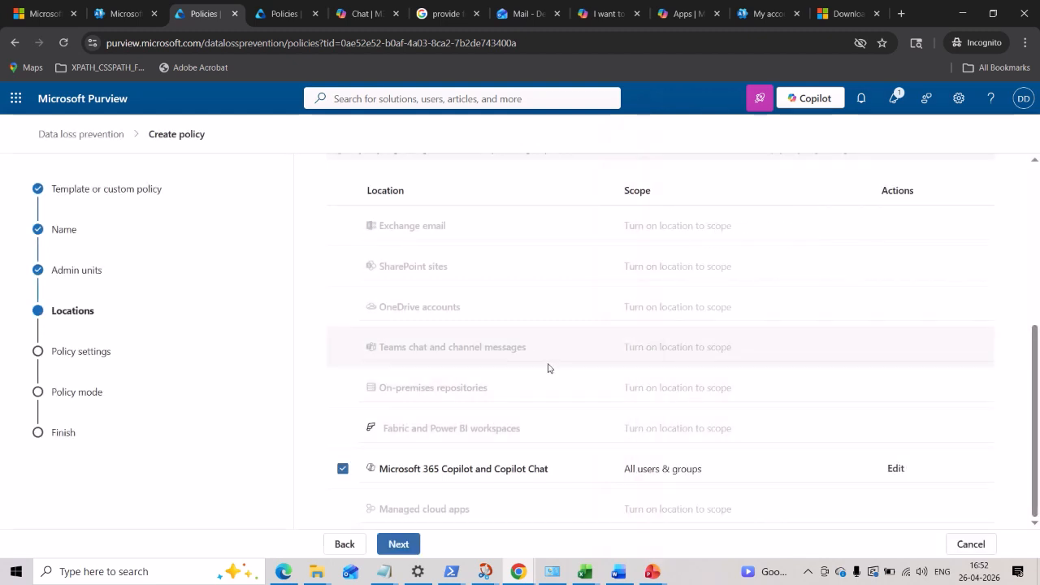
click(398, 543)
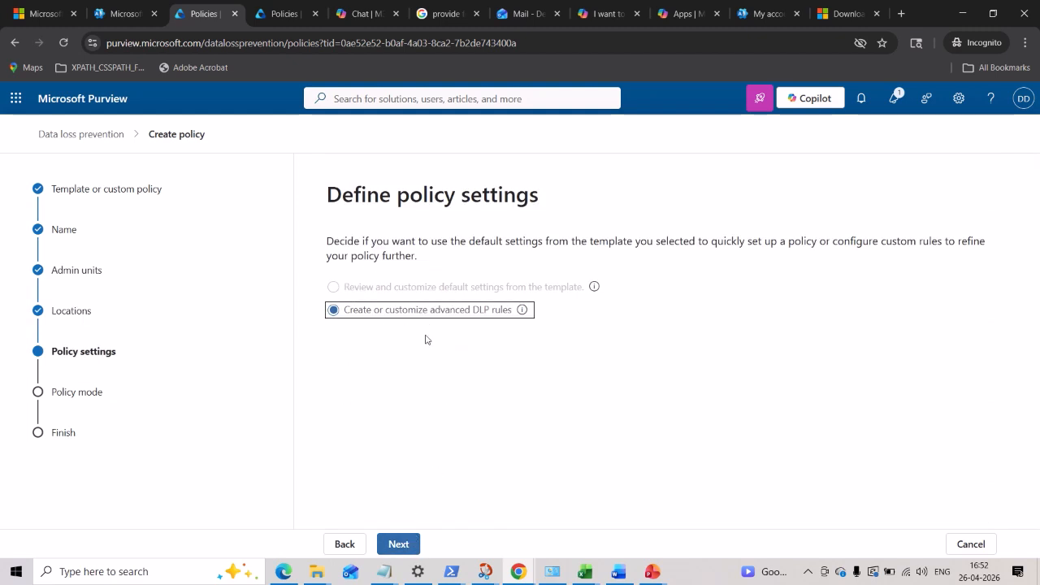
click(398, 544)
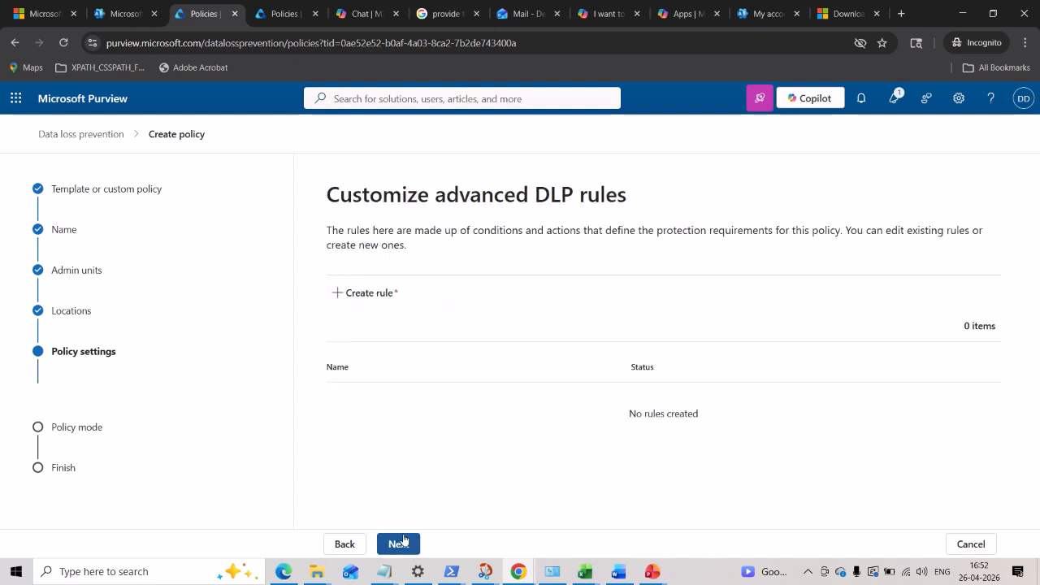
Step: Create a rule named CopilotInteractionsBlocking, copied from CopilotInteractionDLP.txt in Notepad, and describe it as "Testing for blocking if sensitive info uisng DLP policy"
click(367, 295)
click(406, 250)
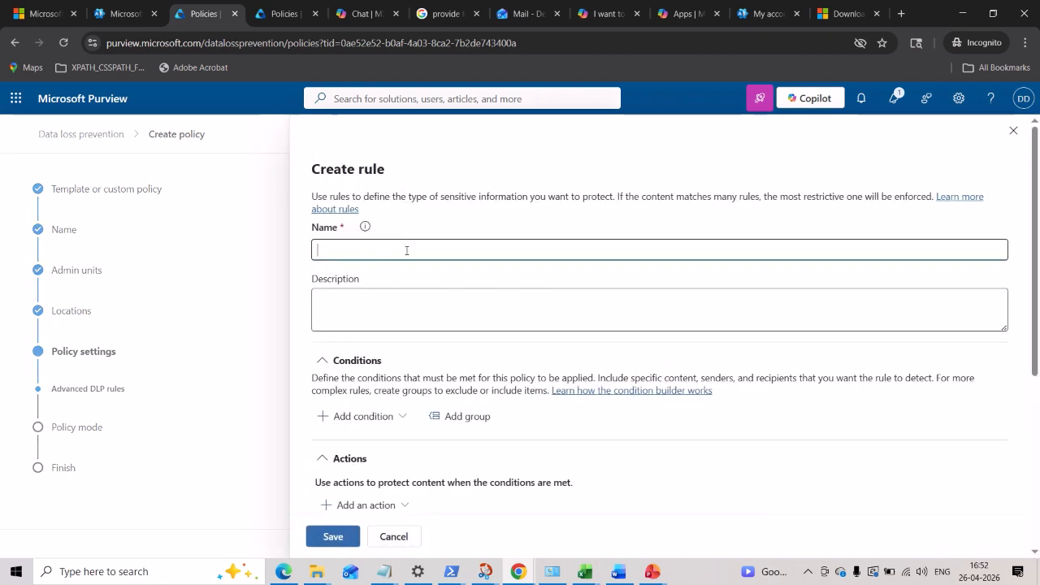
mouse_move(384, 571)
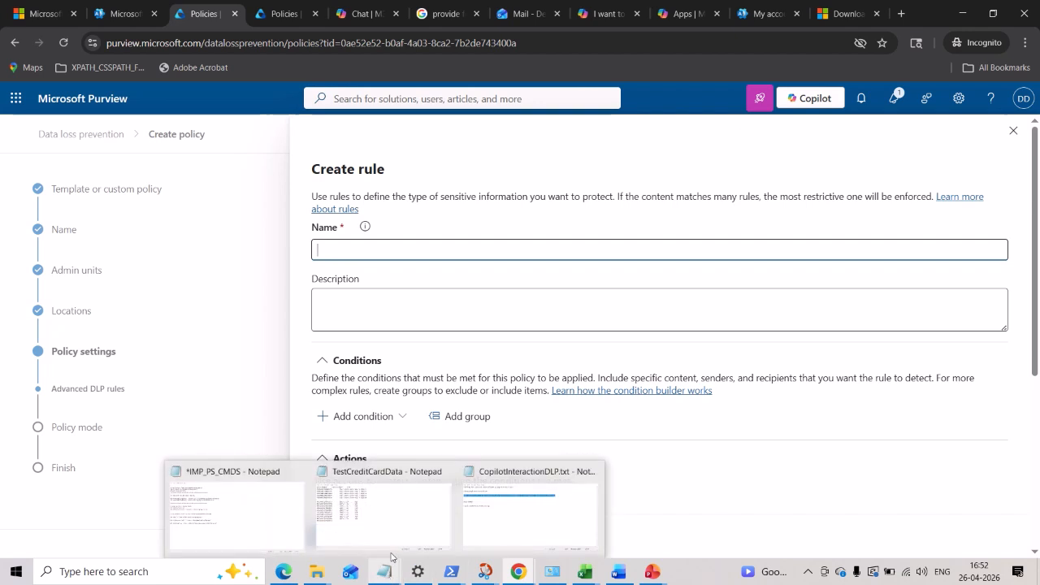
click(514, 497)
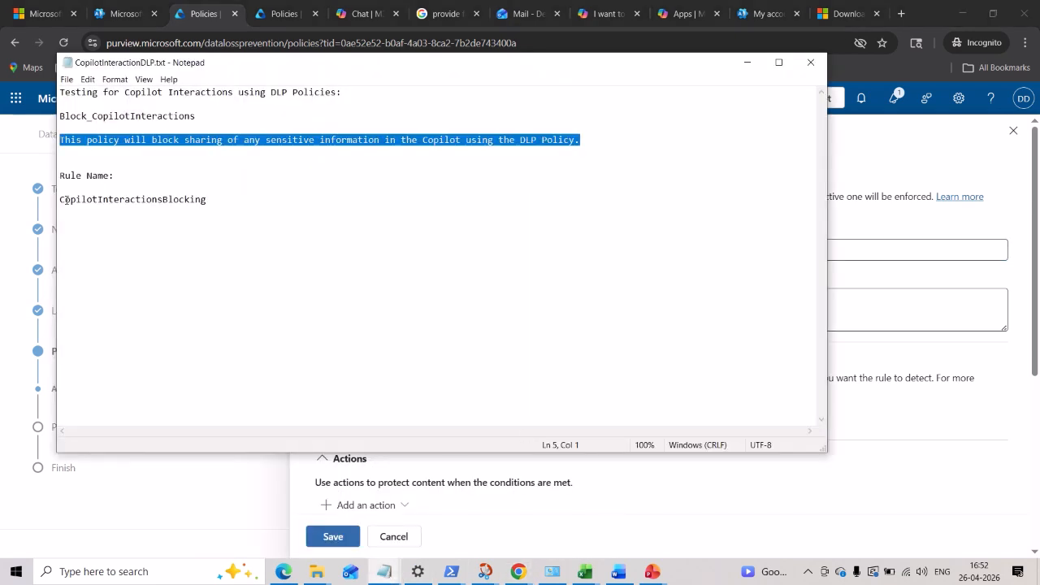
drag(60, 199, 224, 199)
key(ctrl+c)
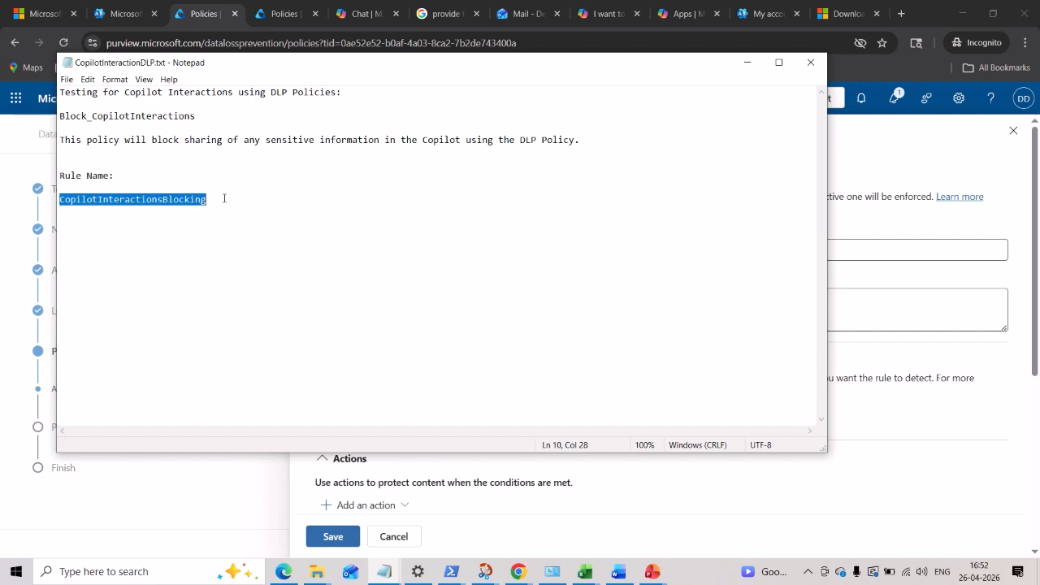
click(978, 149)
click(372, 245)
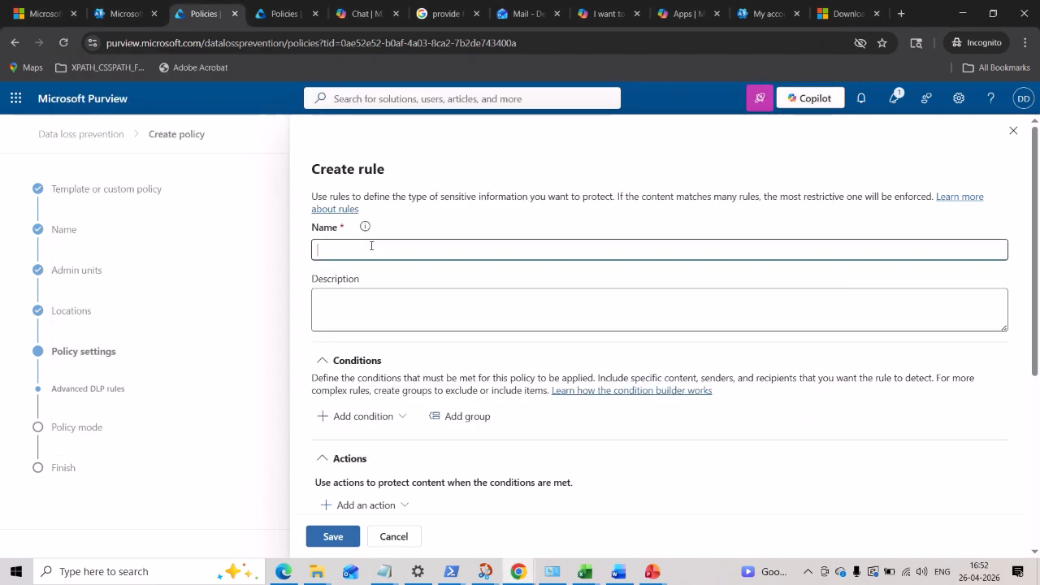
key(ctrl+v)
click(373, 310)
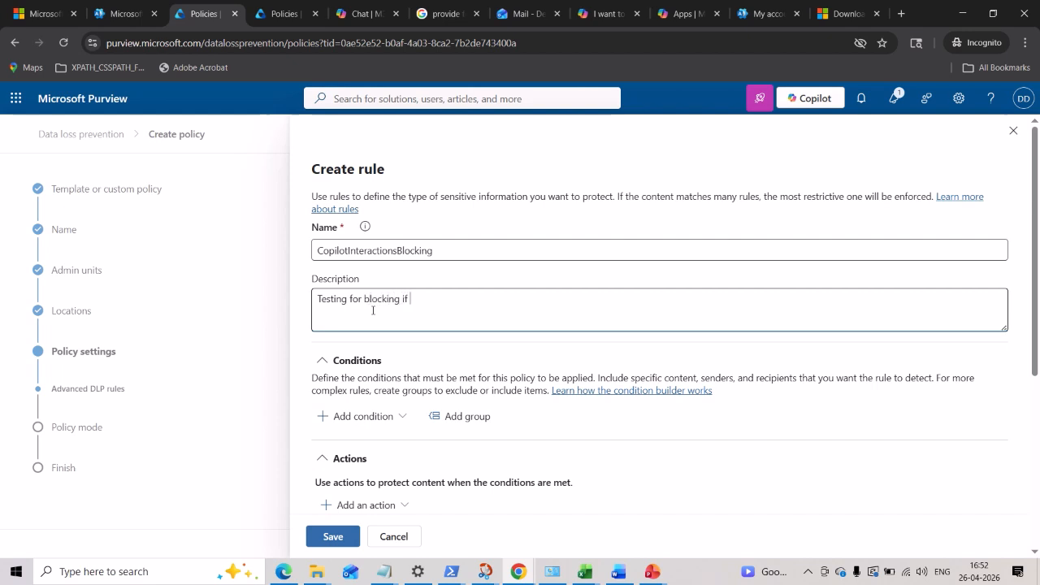
text(sensitive info uisng DLP policy)
Step: Add a Content contains condition to the CopilotInteractionsBlocking rule
scroll(423, 321, down, 2)
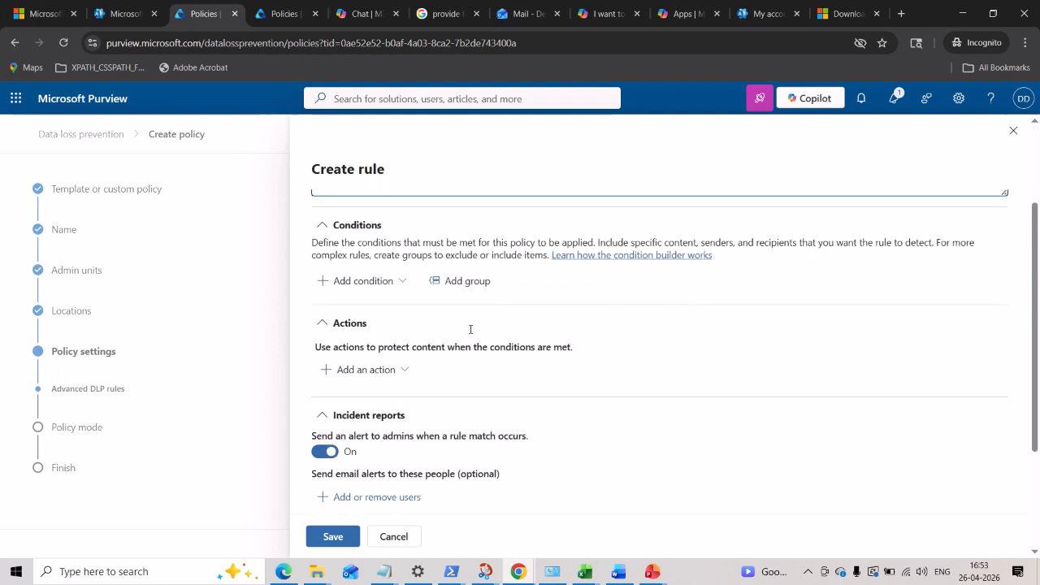
scroll(375, 321, up, 1)
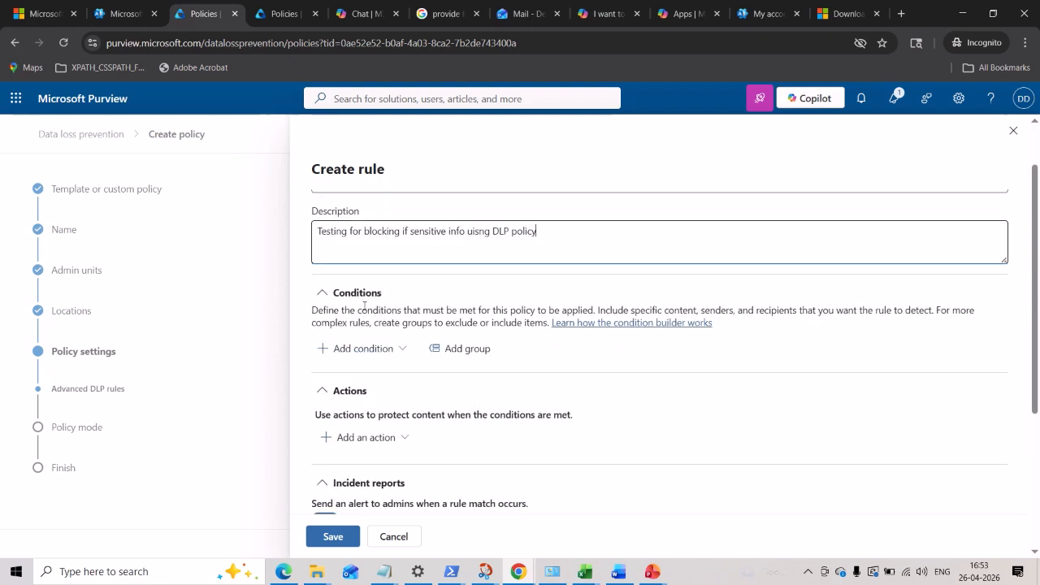
click(361, 349)
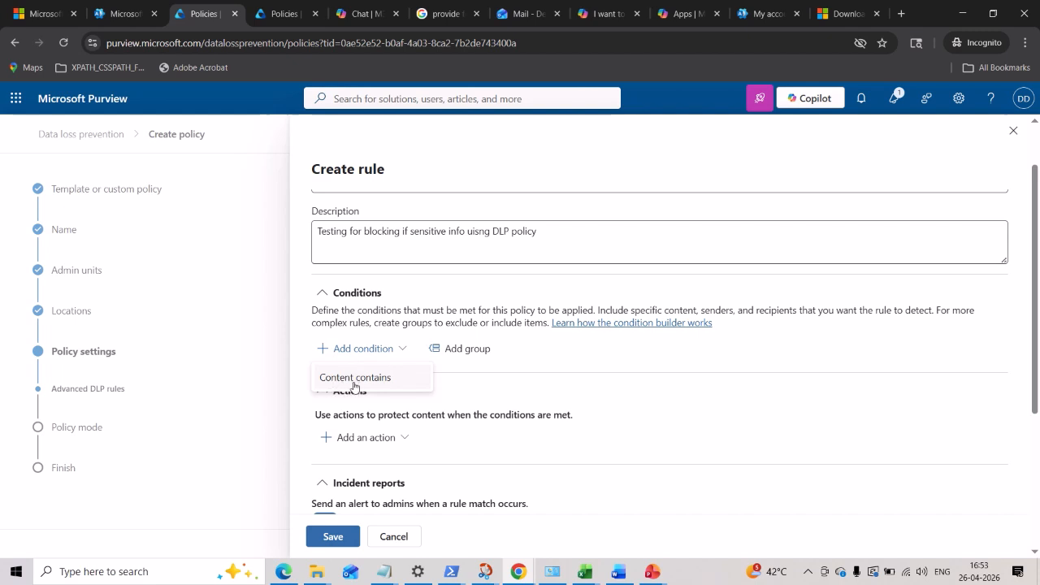
click(351, 383)
scroll(349, 392, down, 2)
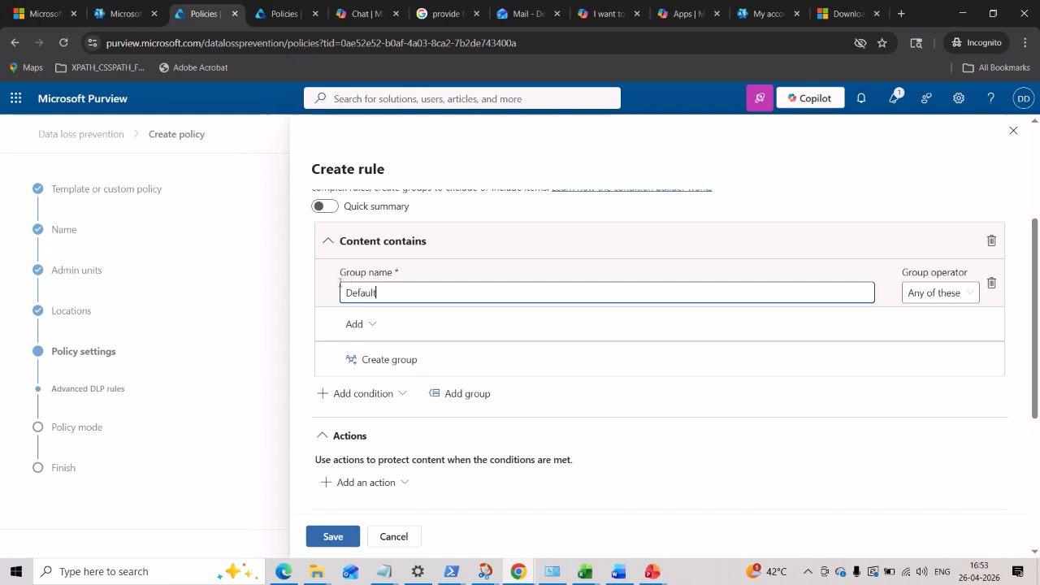
Step: Search the sensitive info types for "Credit" and add Credit Card Number to the condition's Default group
click(371, 328)
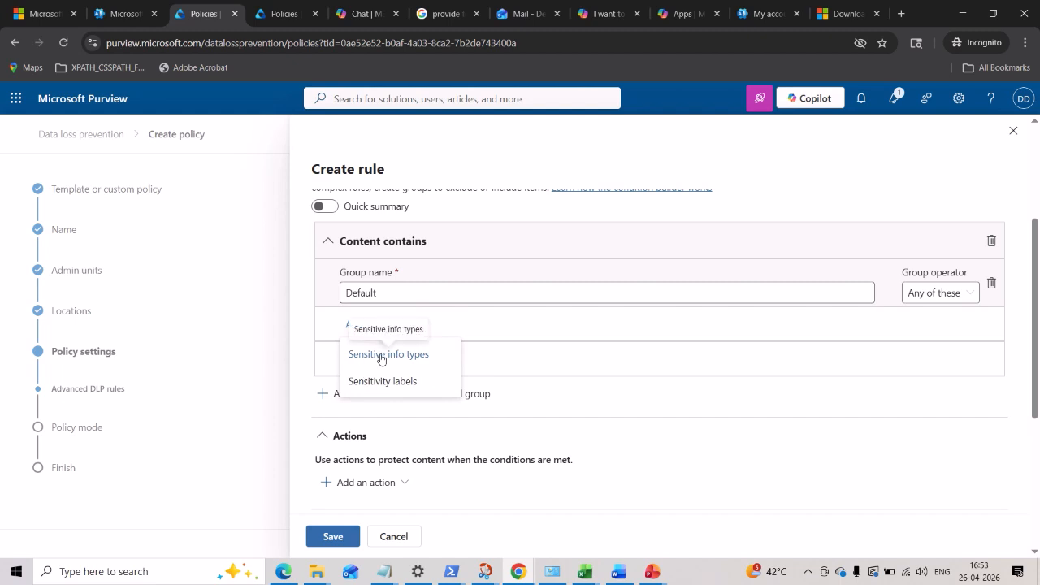
click(381, 355)
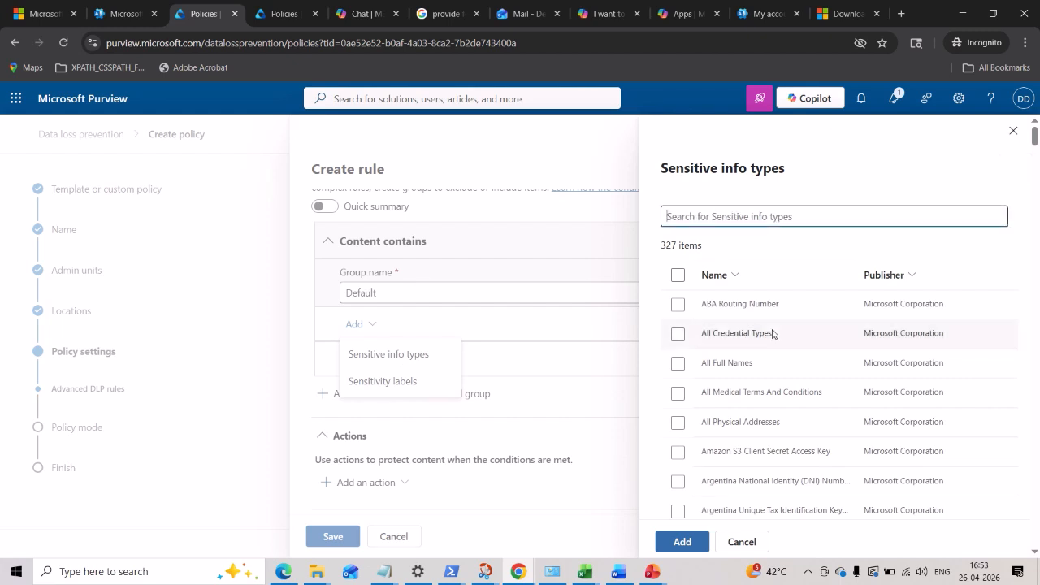
scroll(771, 342, down, 5)
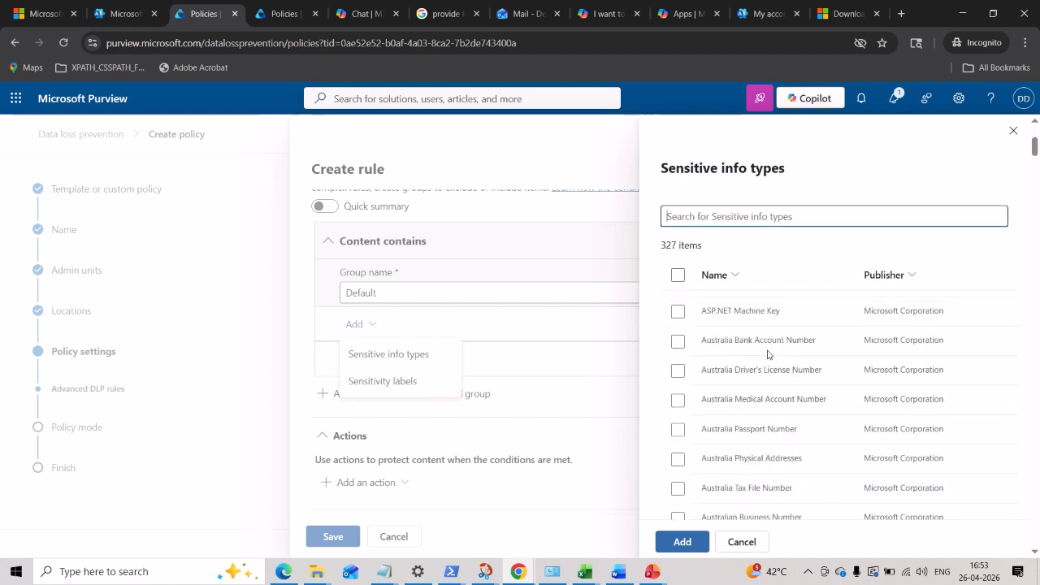
scroll(768, 355, down, 4)
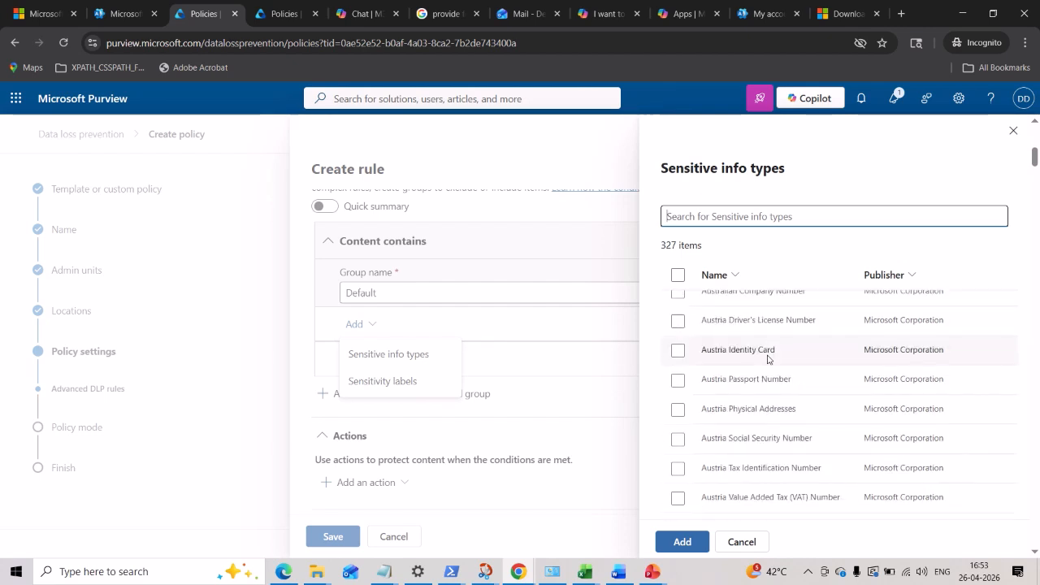
scroll(769, 366, up, 10)
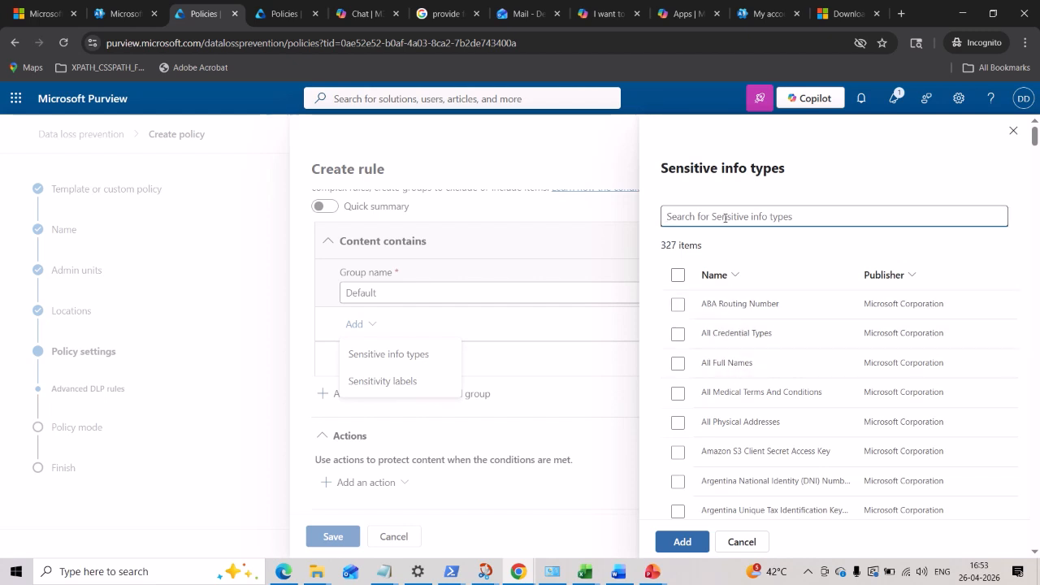
click(725, 217)
text(Credit)
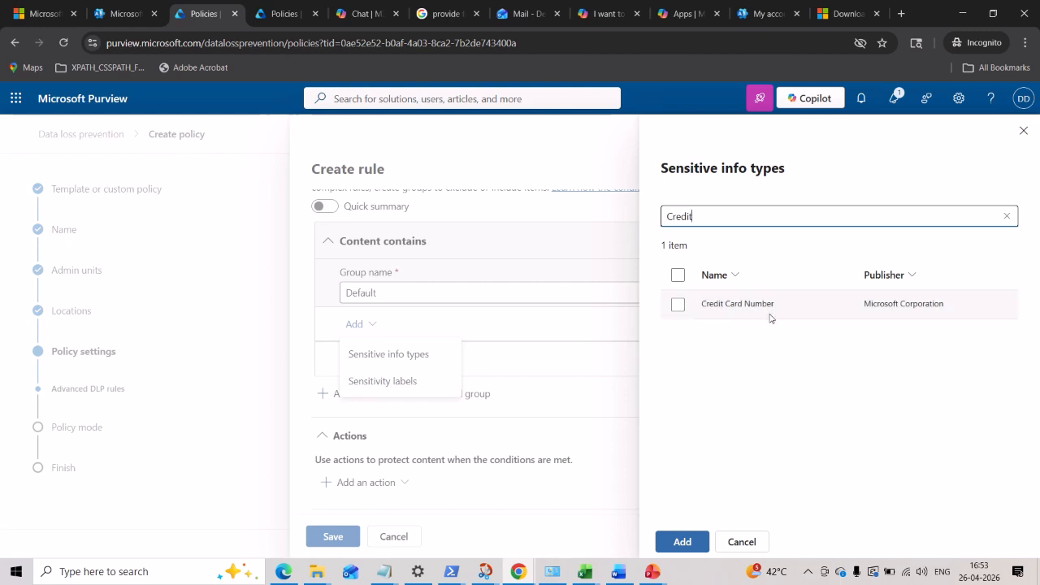
click(678, 306)
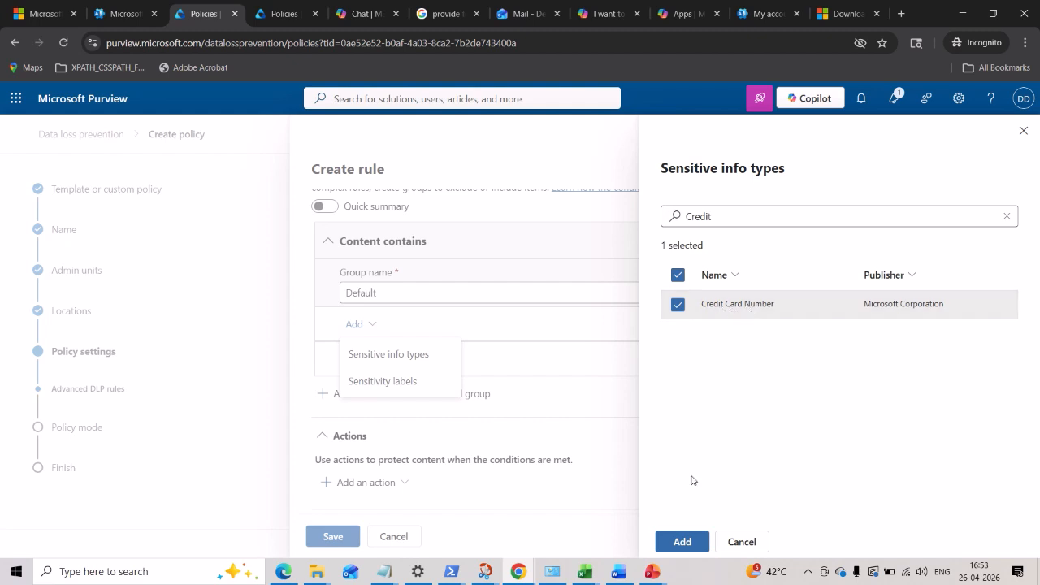
click(683, 541)
scroll(458, 386, down, 1)
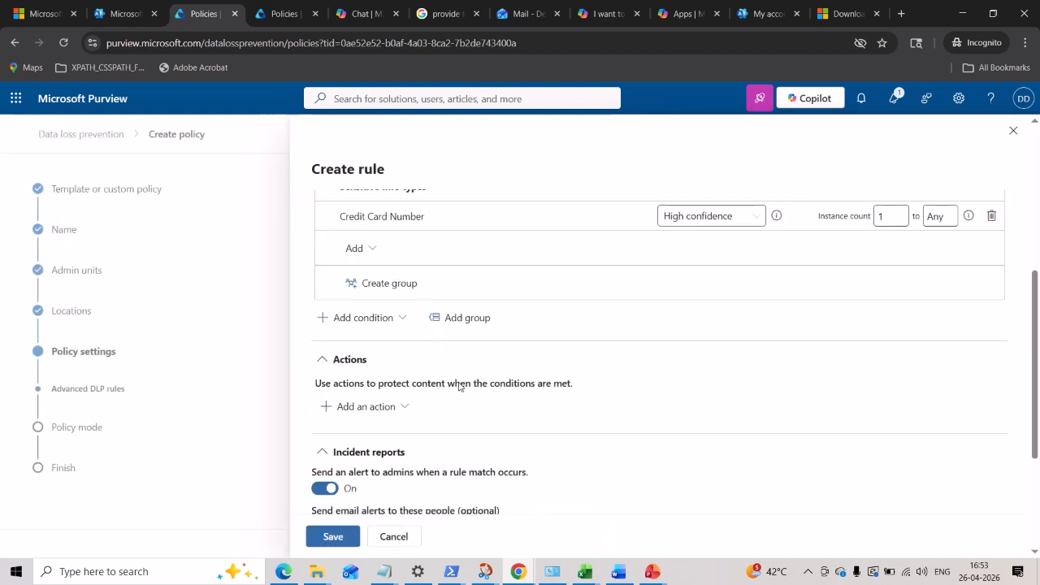
scroll(376, 335, down, 1)
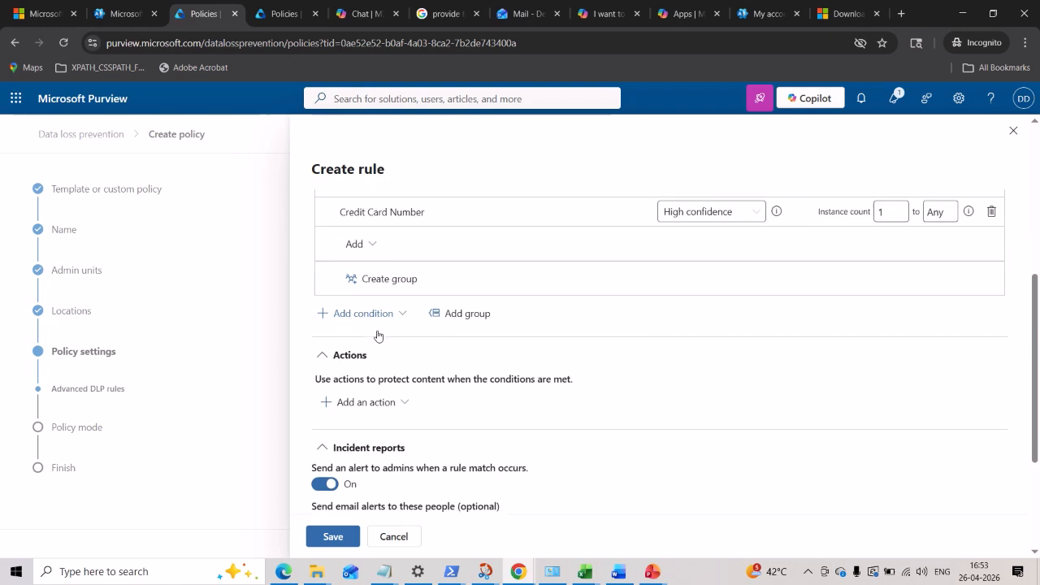
Step: Examine the confidence levels and instance count settings offered for Credit Card Number in the Content contains condition
scroll(377, 335, down, 1)
scroll(441, 332, up, 4)
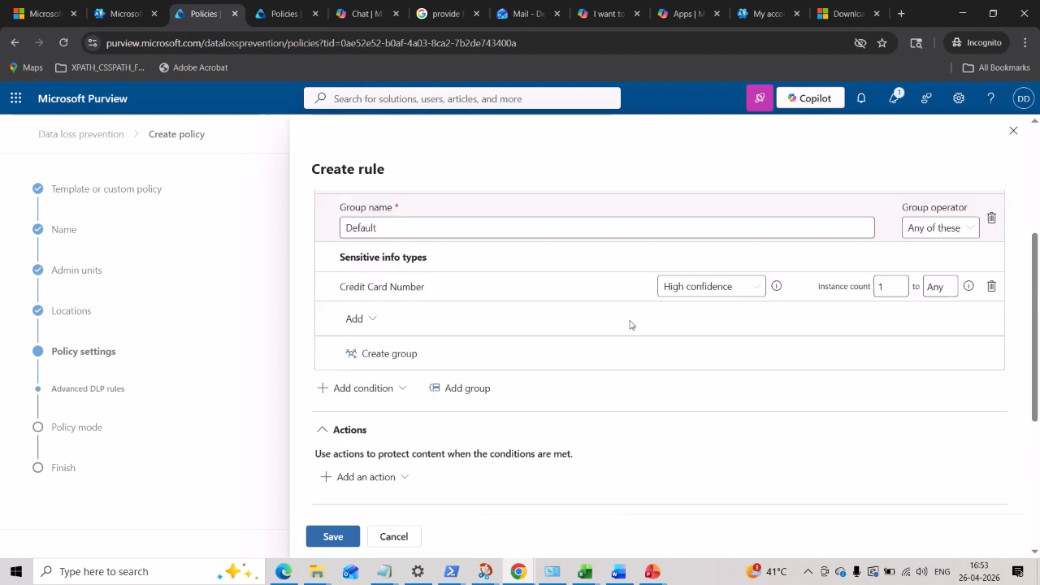
drag(350, 355, 472, 353)
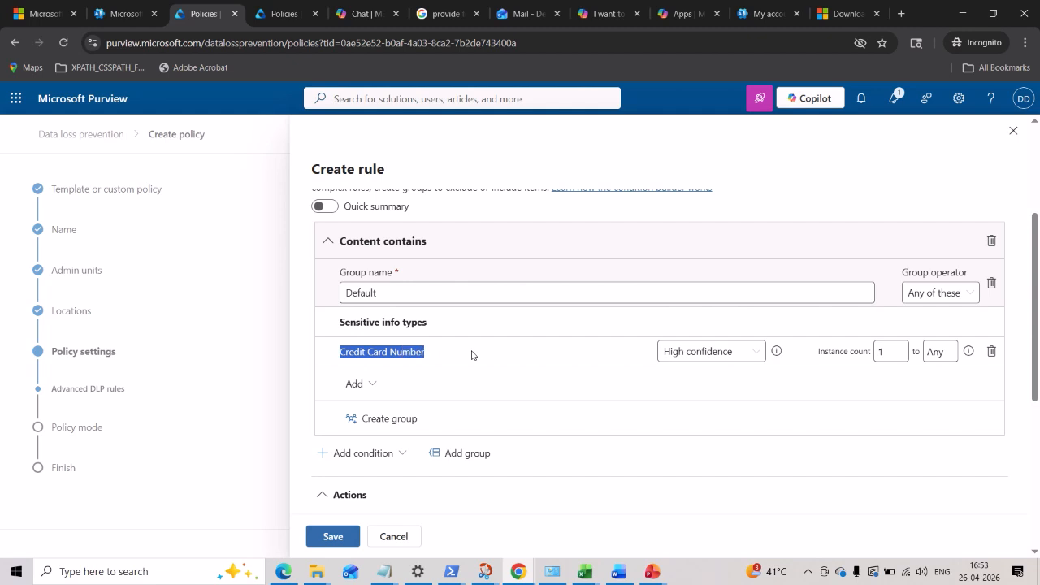
click(474, 354)
click(750, 353)
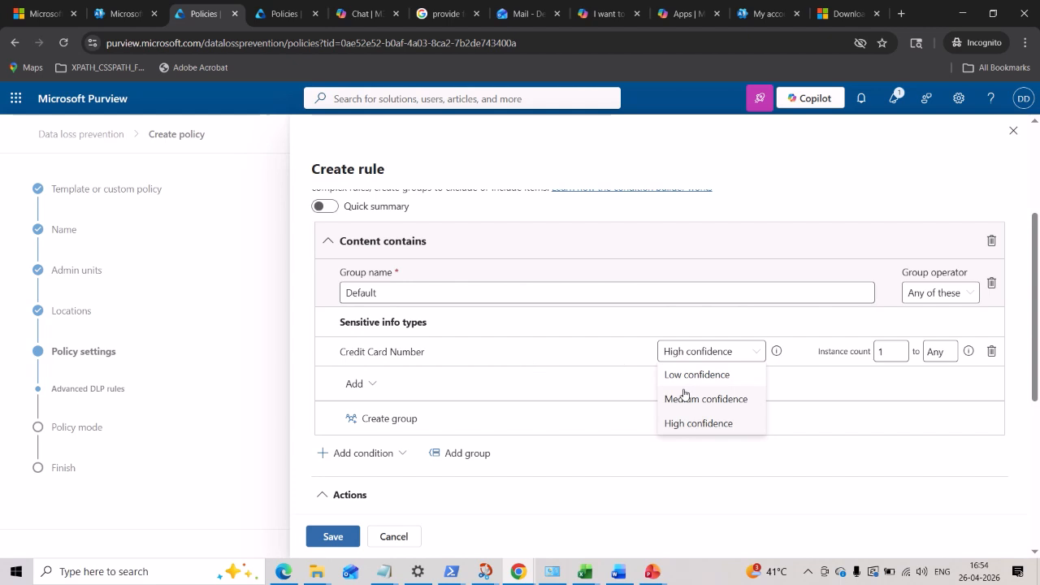
click(621, 357)
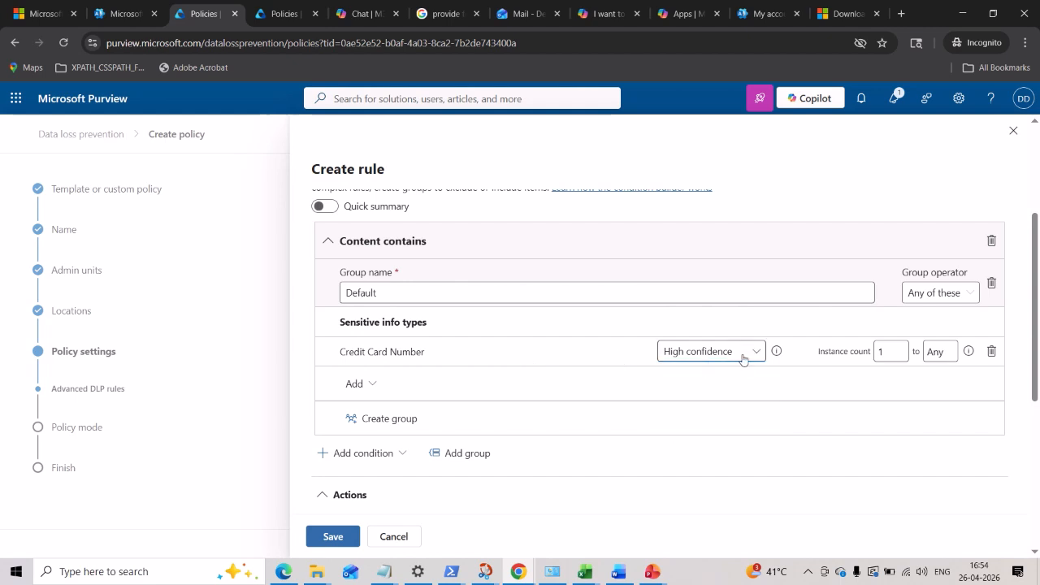
click(751, 352)
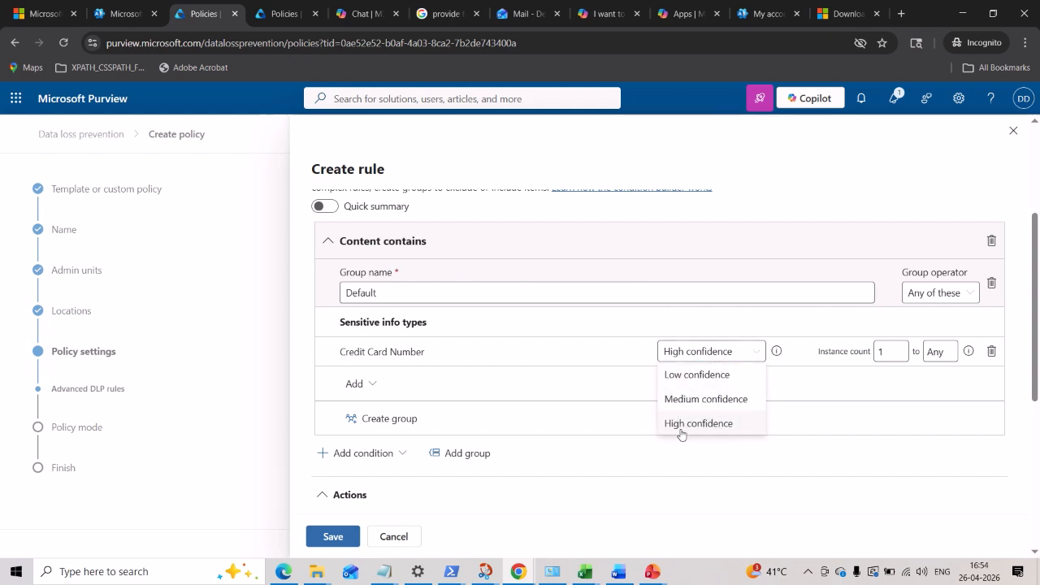
click(641, 368)
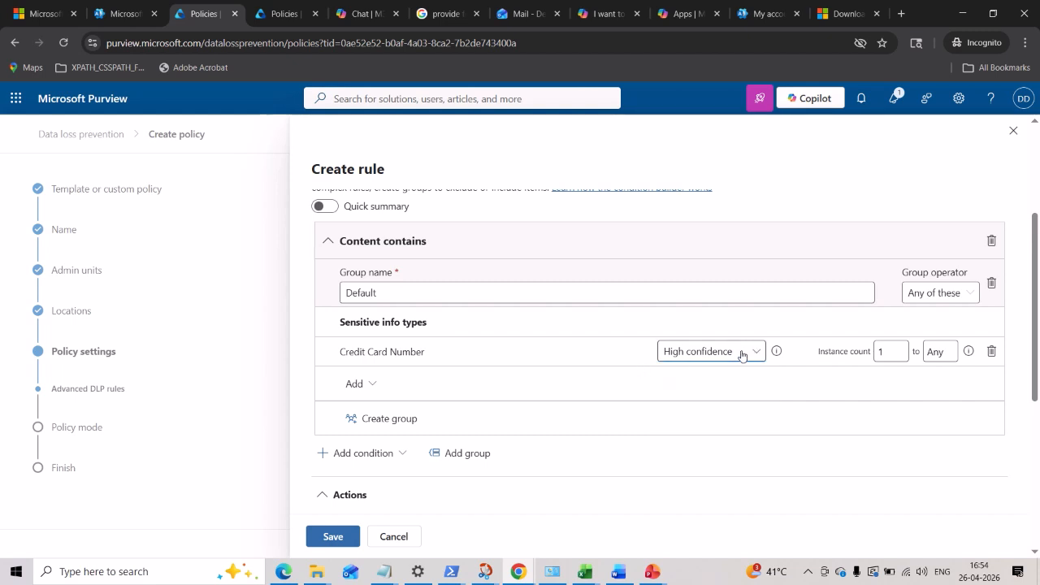
click(741, 353)
click(616, 356)
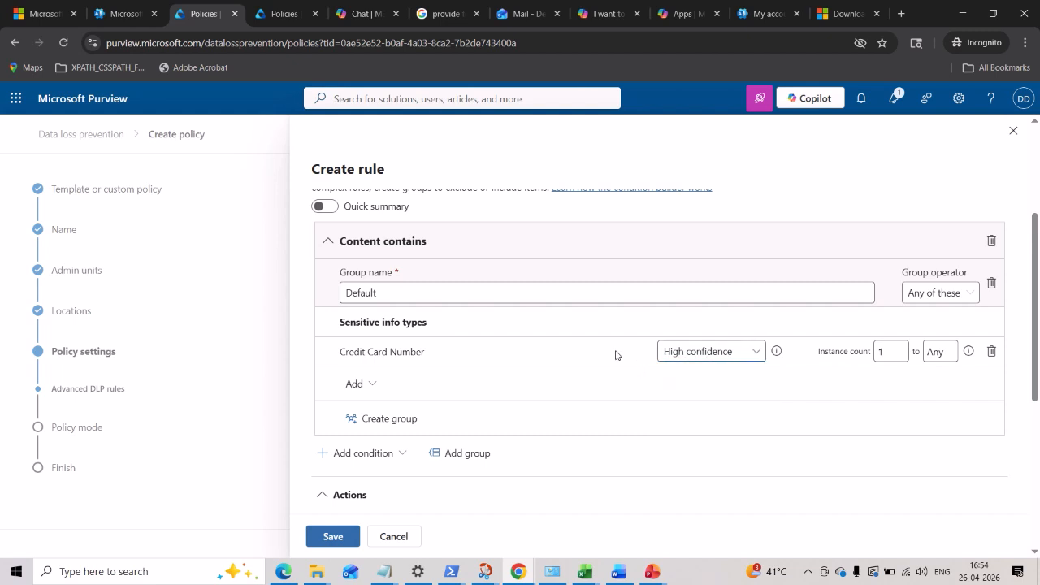
click(749, 351)
click(624, 355)
triple_click(819, 358)
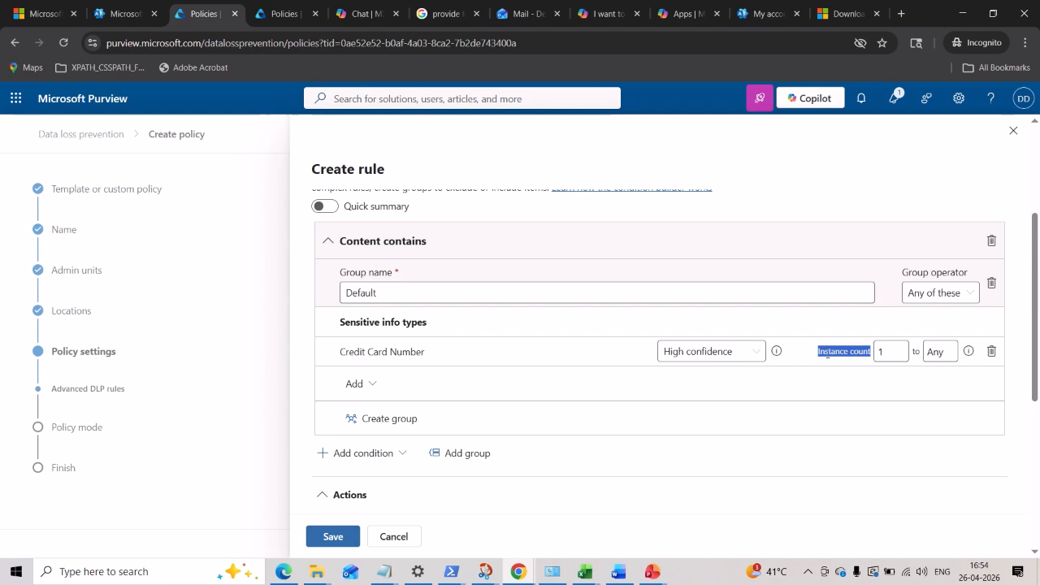
click(816, 359)
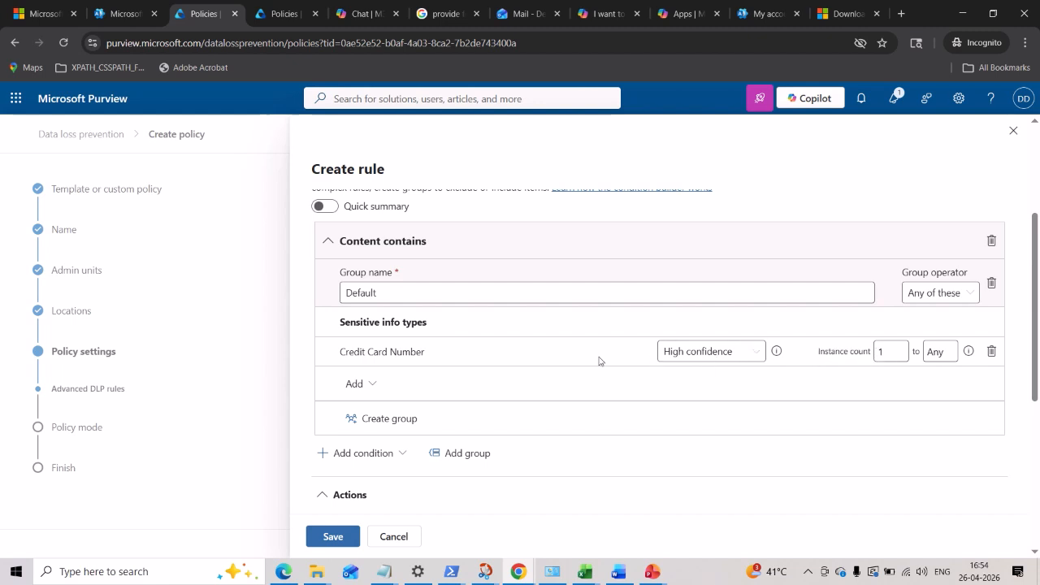
click(751, 352)
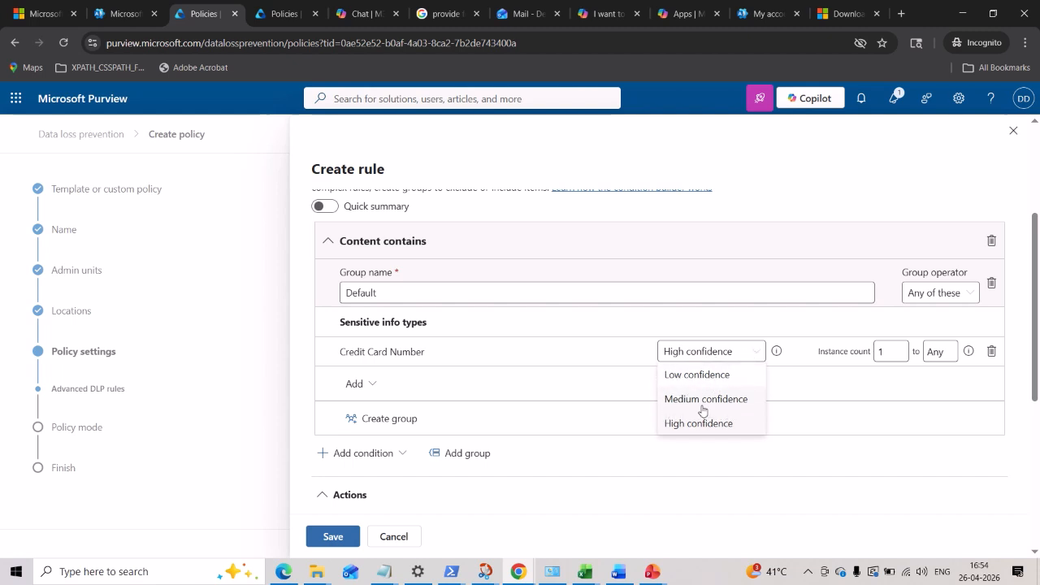
click(615, 362)
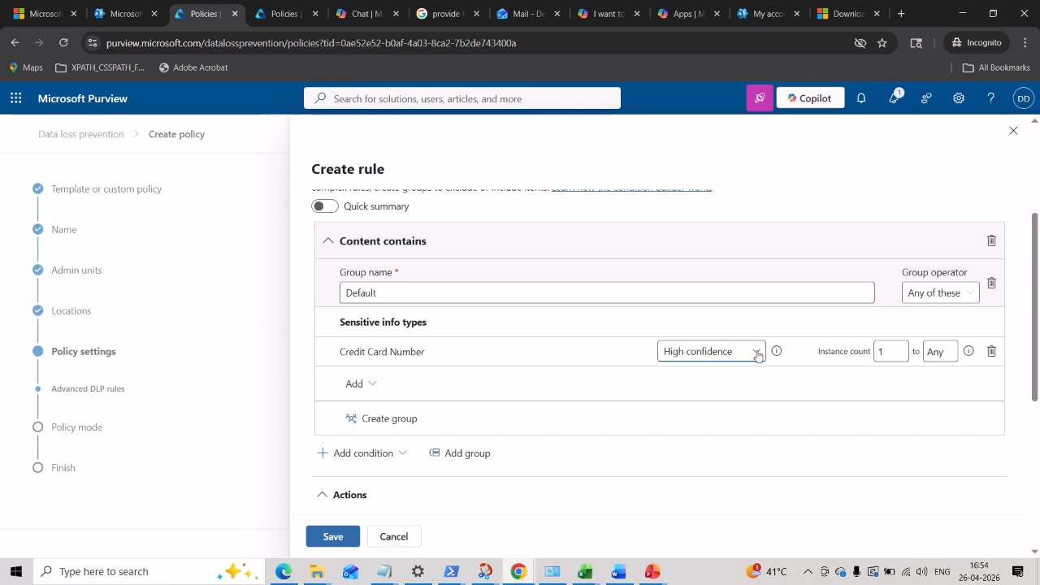
click(757, 354)
click(599, 353)
Step: Review the Default group's Credit Card Number entry and the kinds of items that can be added to the group
scroll(598, 353, down, 1)
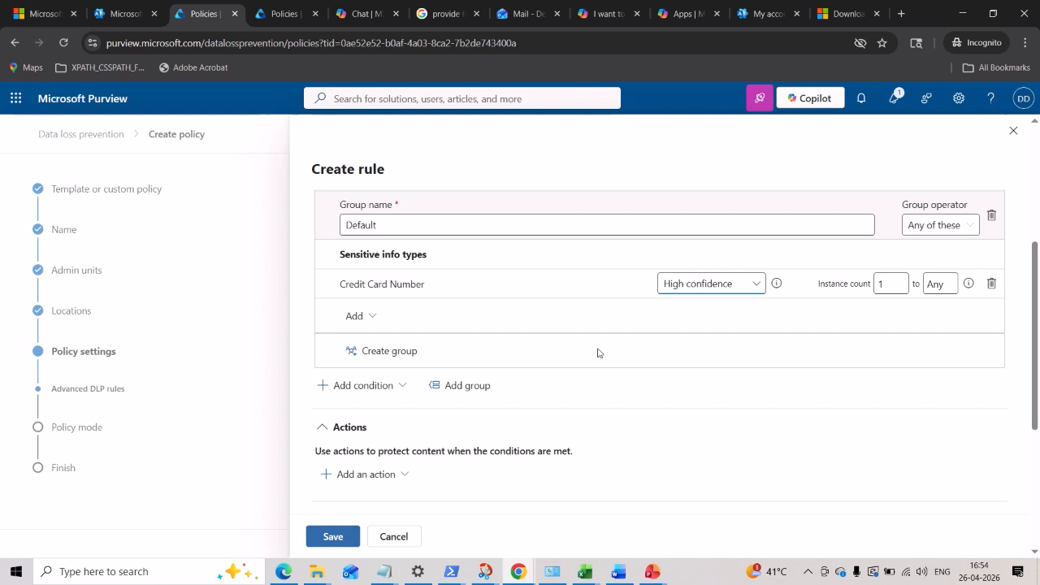
scroll(598, 353, down, 1)
scroll(417, 355, down, 1)
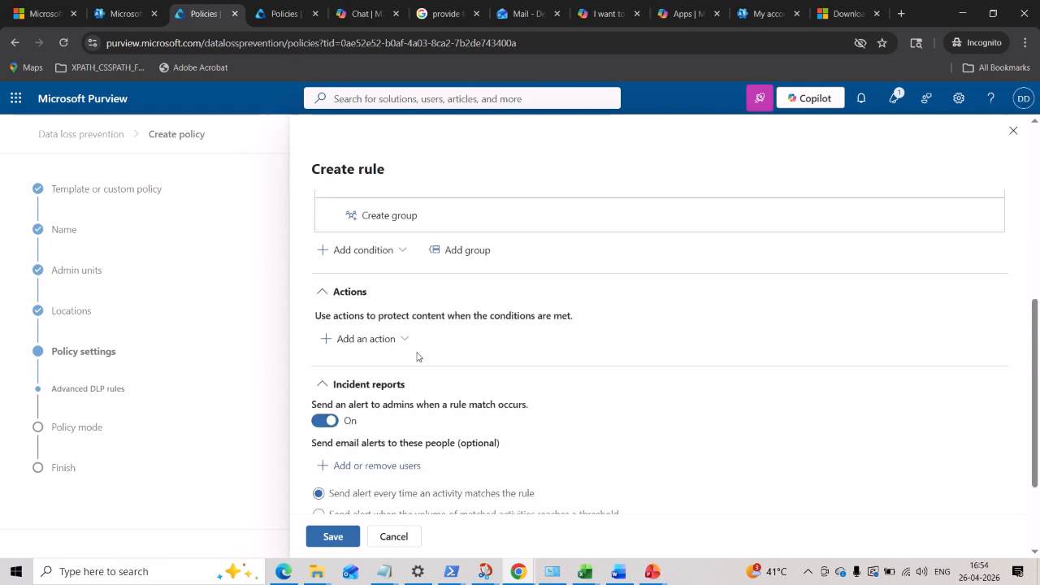
scroll(510, 337, up, 3)
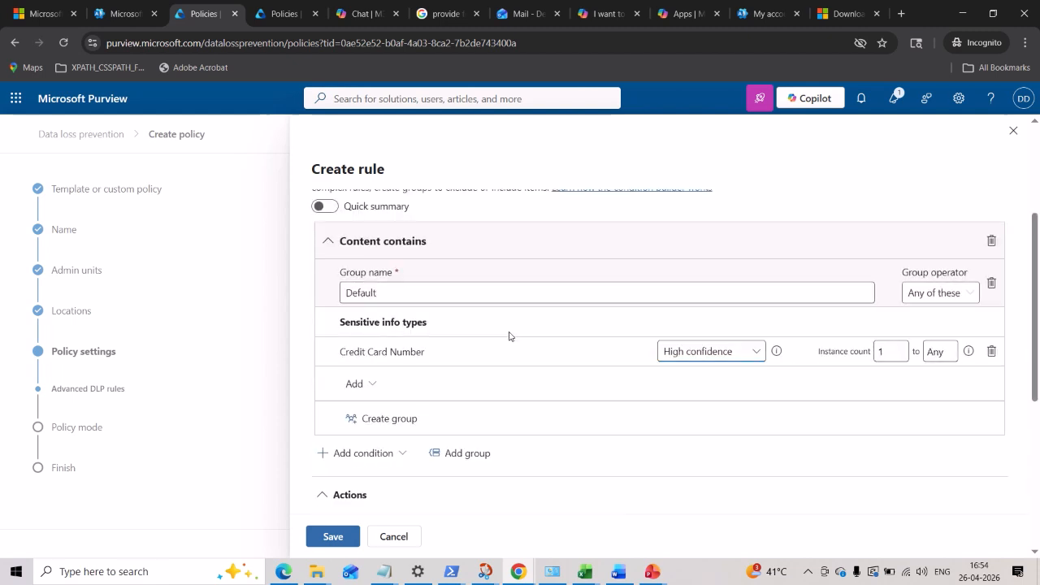
click(358, 384)
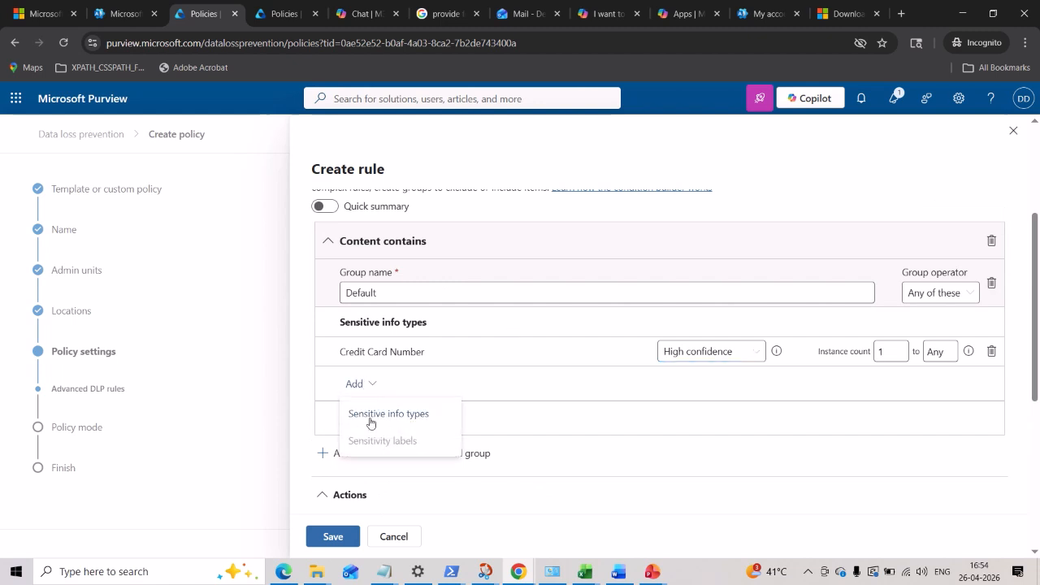
click(316, 383)
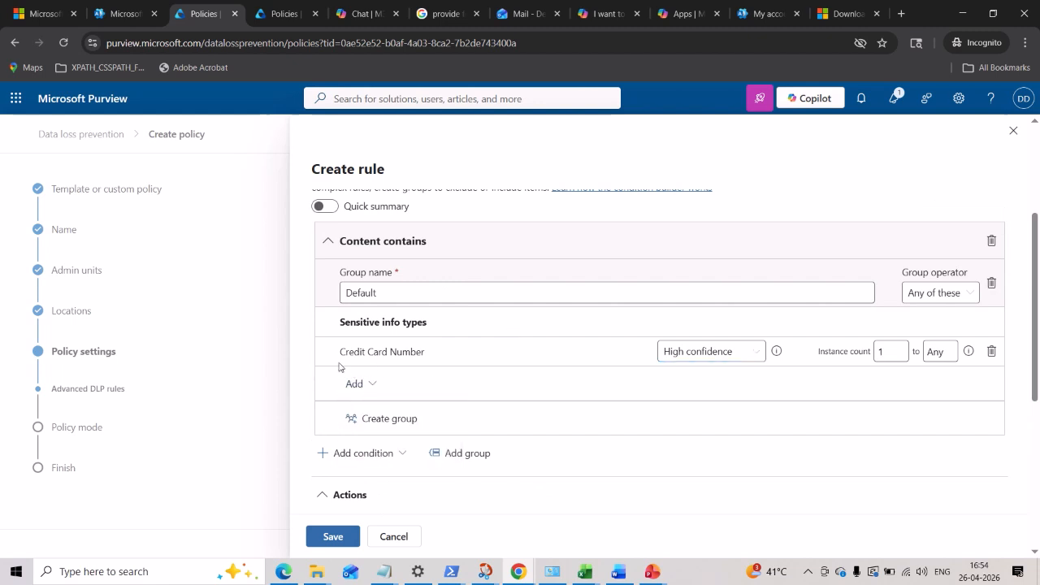
drag(338, 352, 446, 355)
scroll(447, 357, down, 1)
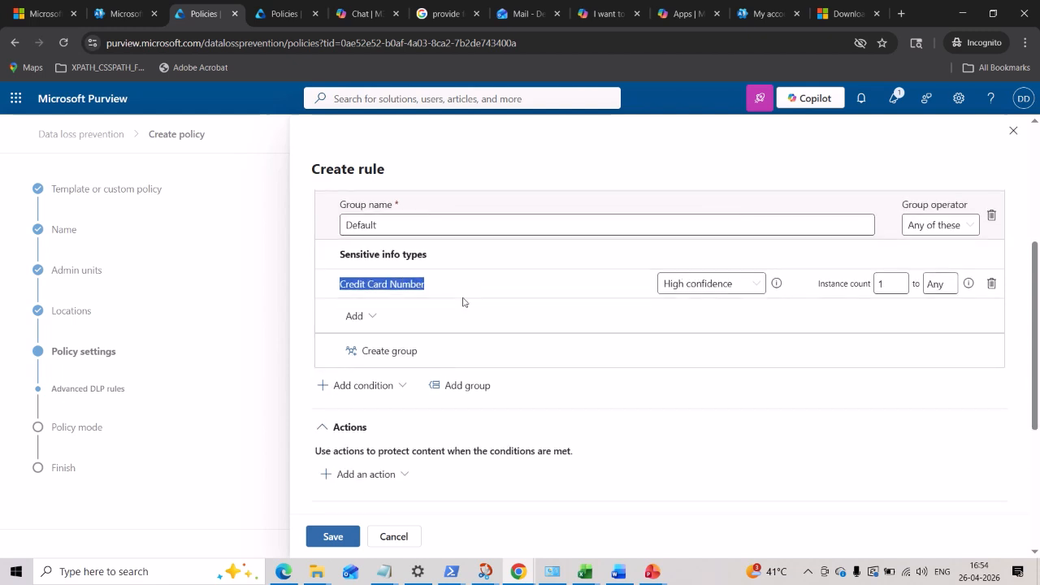
click(493, 293)
scroll(494, 295, down, 1)
scroll(351, 321, up, 2)
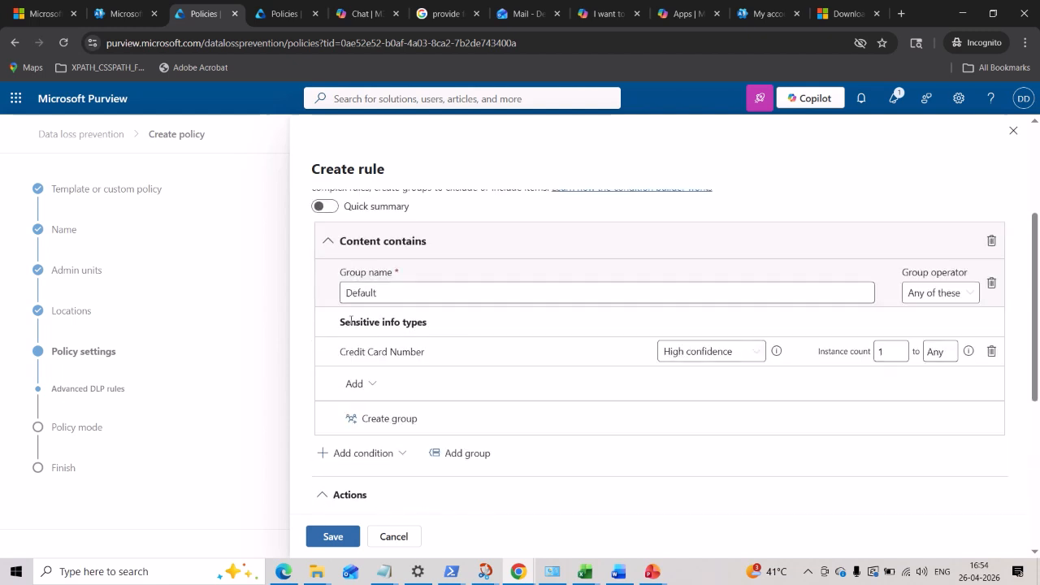
drag(334, 353, 448, 350)
click(446, 351)
Step: Add the "Restrict Copilot from processing content" action to the rule and read its description
scroll(446, 351, down, 1)
scroll(446, 351, down, 2)
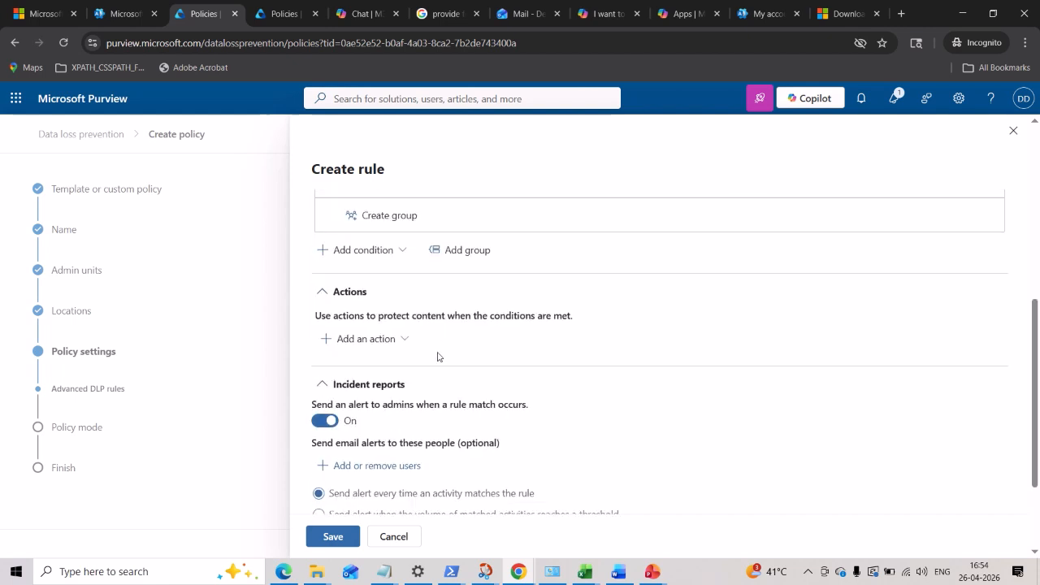
click(369, 341)
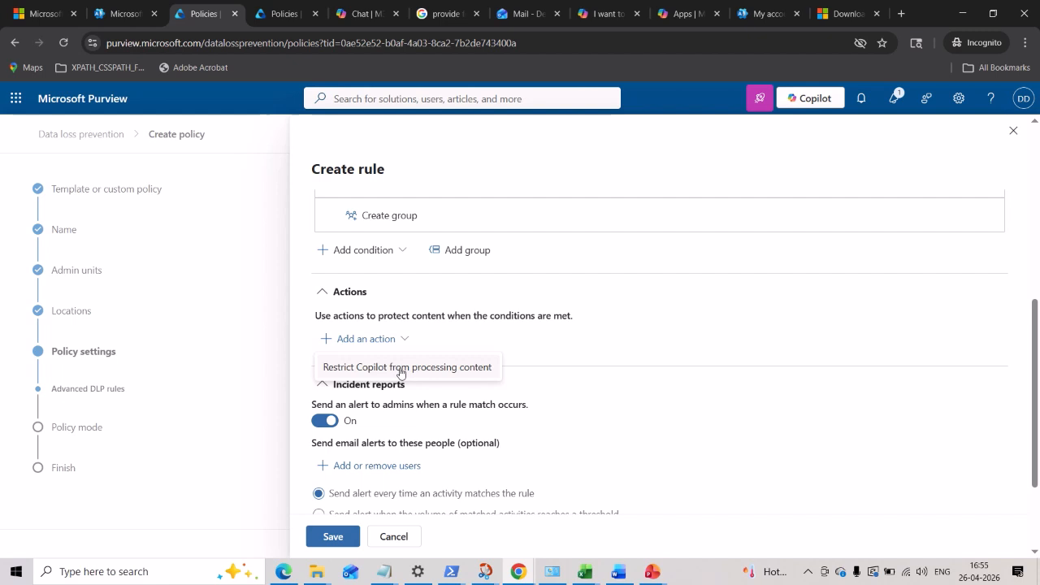
click(401, 369)
scroll(400, 372, down, 1)
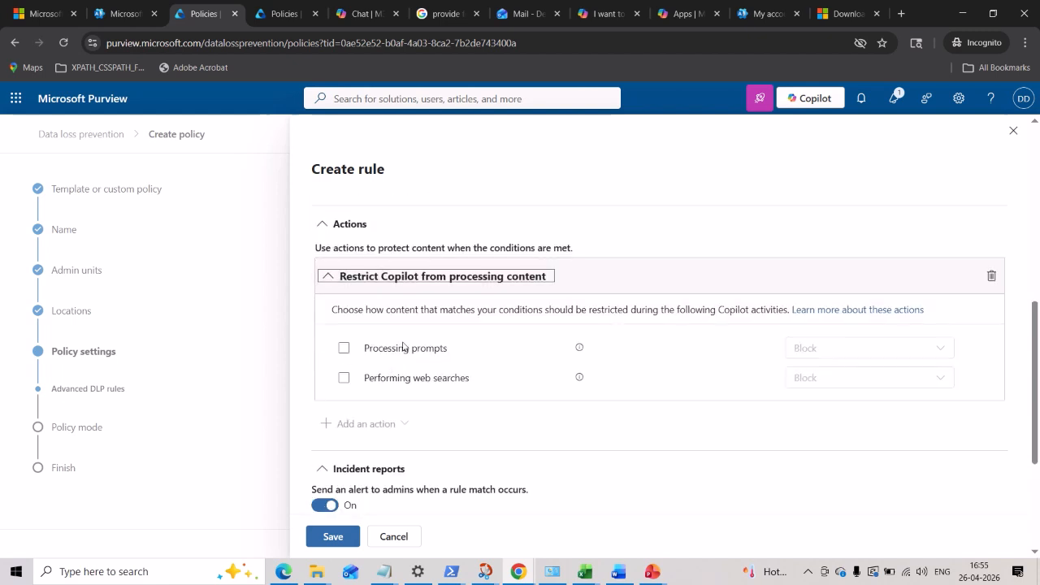
drag(322, 310, 903, 314)
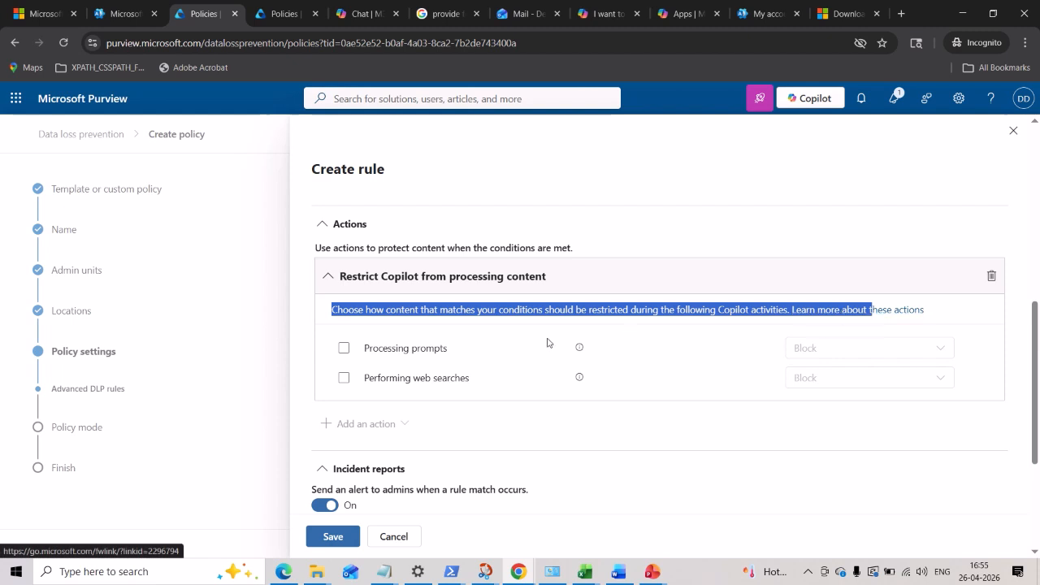
click(446, 321)
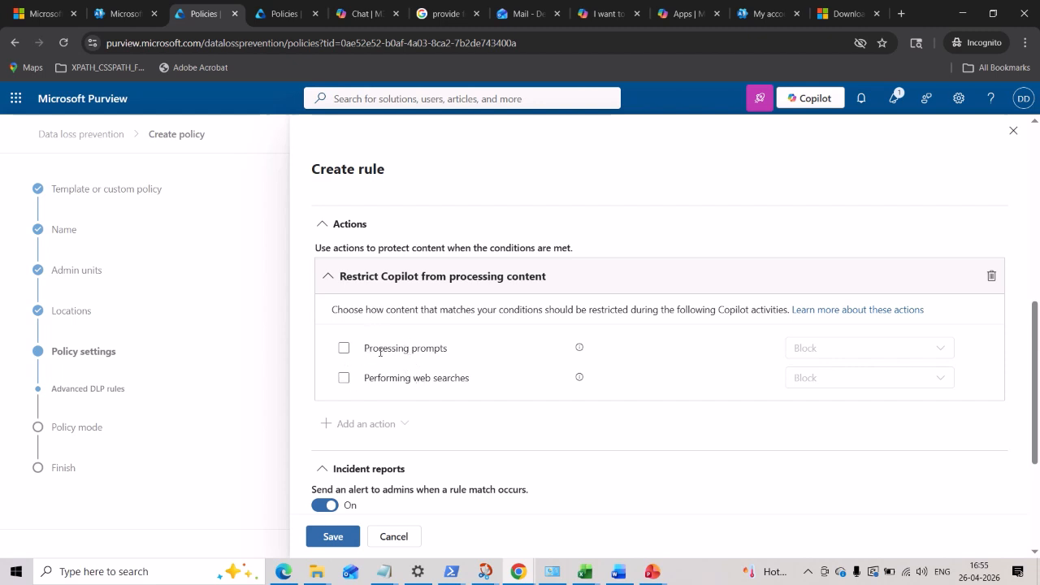
Step: Try the Processing prompts and Performing web searches restrictions one at a time, reading the explanation of each and clearing both selections
click(380, 351)
mouse_move(581, 350)
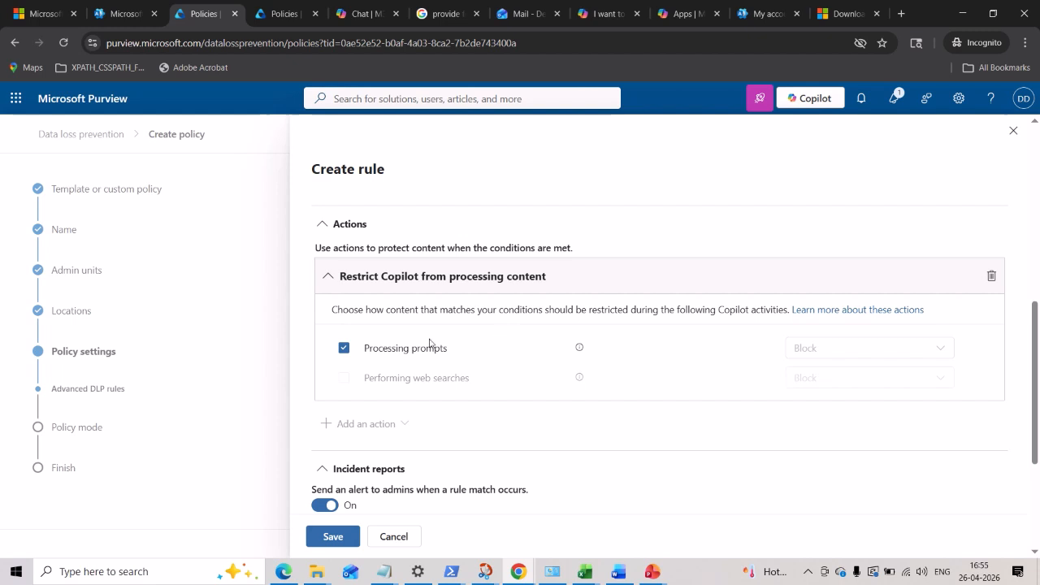
click(344, 348)
scroll(390, 291, down, 1)
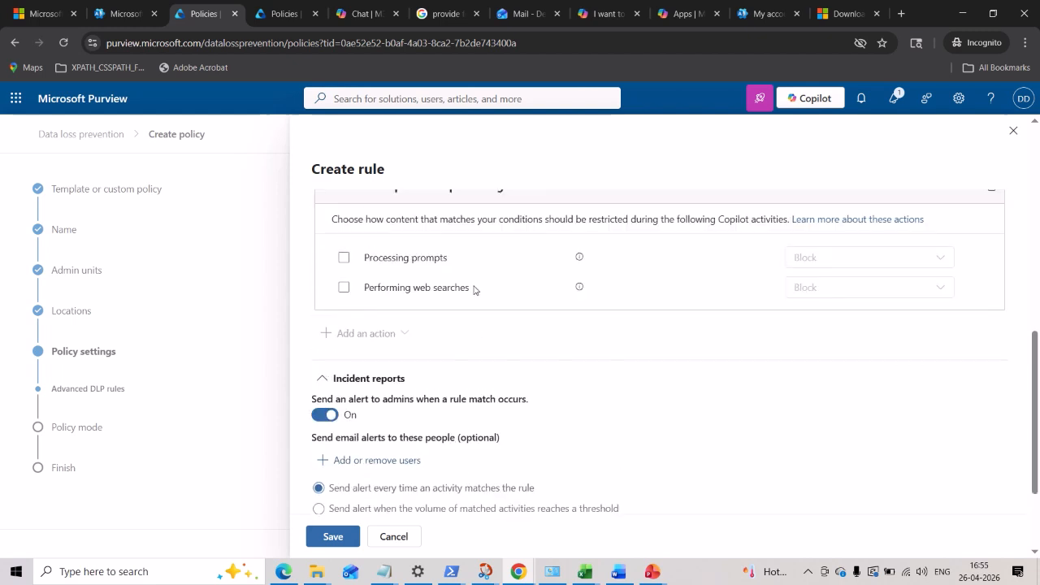
scroll(475, 289, up, 1)
drag(378, 314, 496, 313)
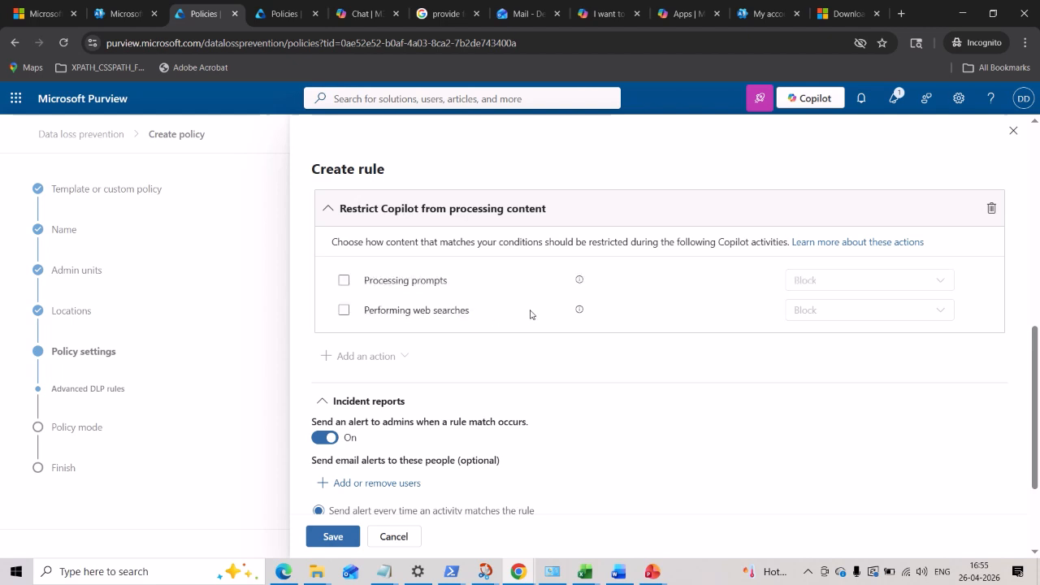
click(582, 310)
drag(507, 271, 580, 293)
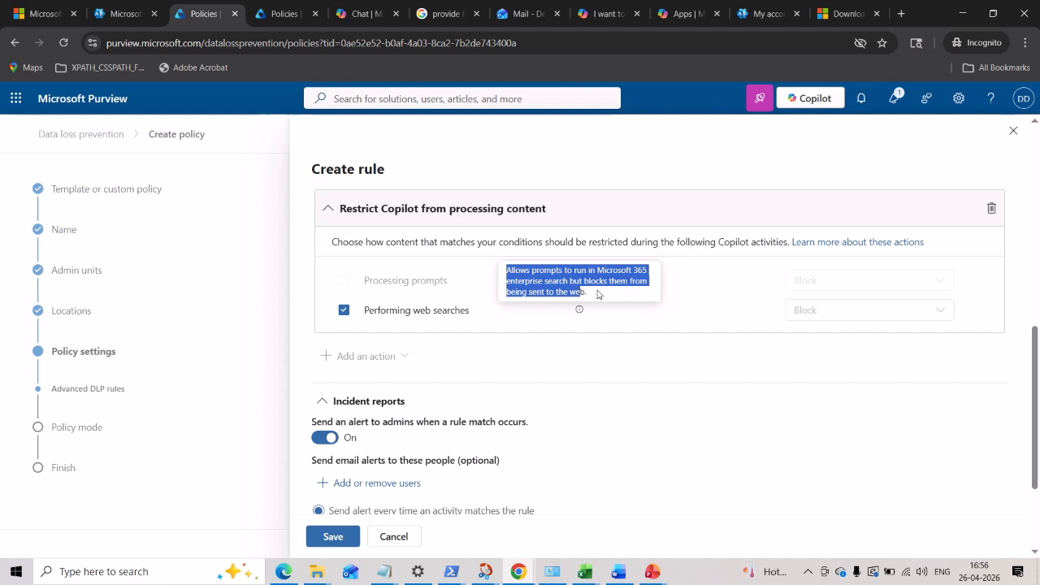
click(595, 293)
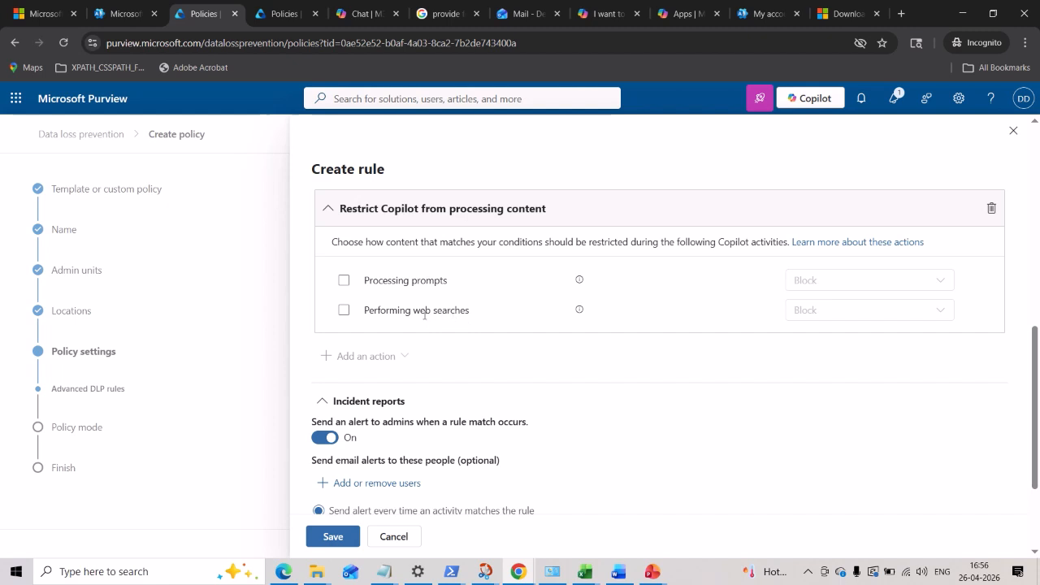
Step: Select Processing prompts as the Copilot activity to block and check its explanation
click(343, 282)
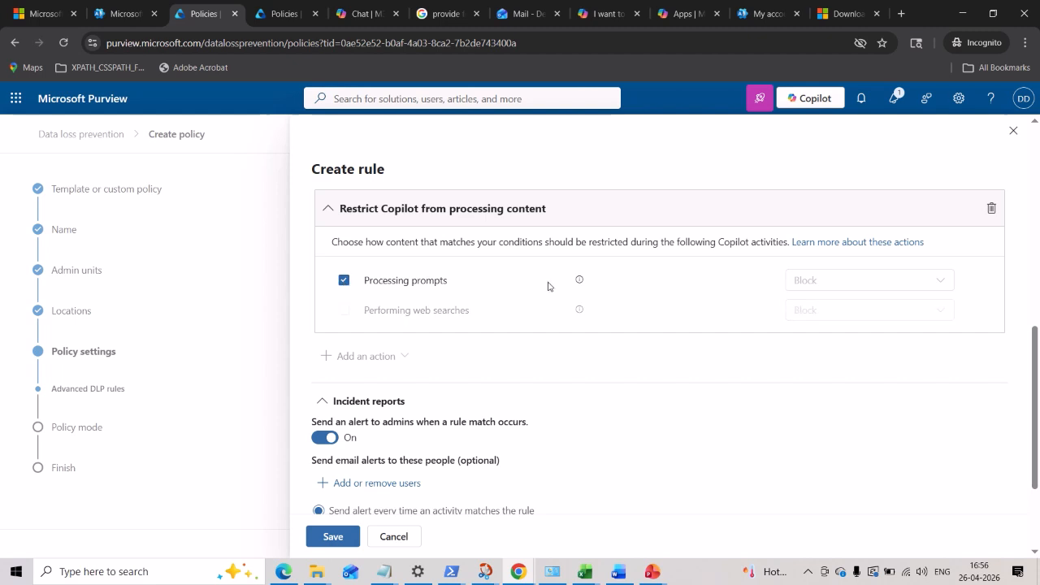
mouse_move(581, 282)
Step: Switch the rule's incident report alerts to admins off and back on while reviewing the alert options
scroll(478, 314, down, 1)
scroll(480, 314, down, 1)
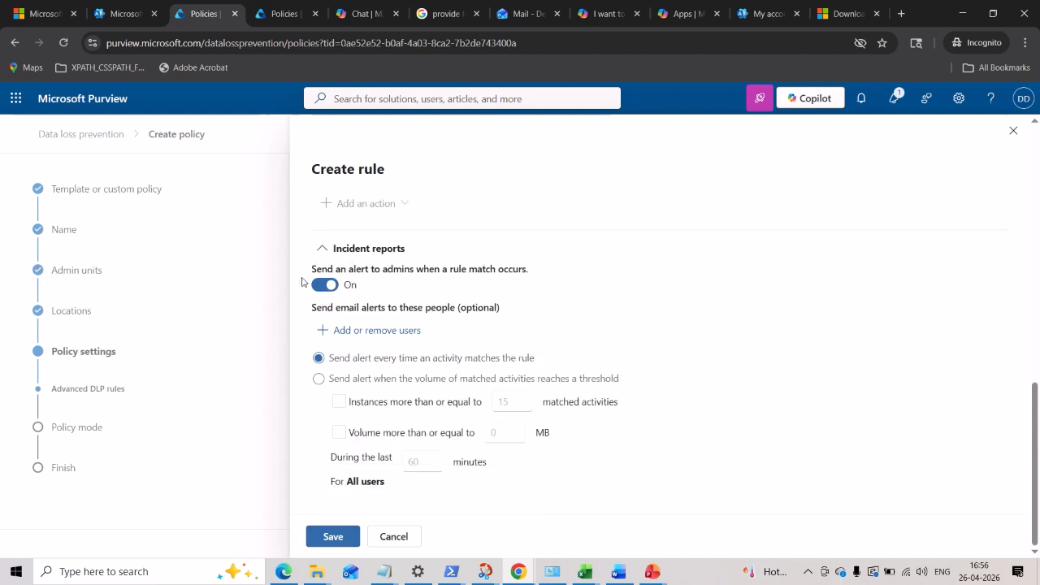
drag(316, 270, 438, 277)
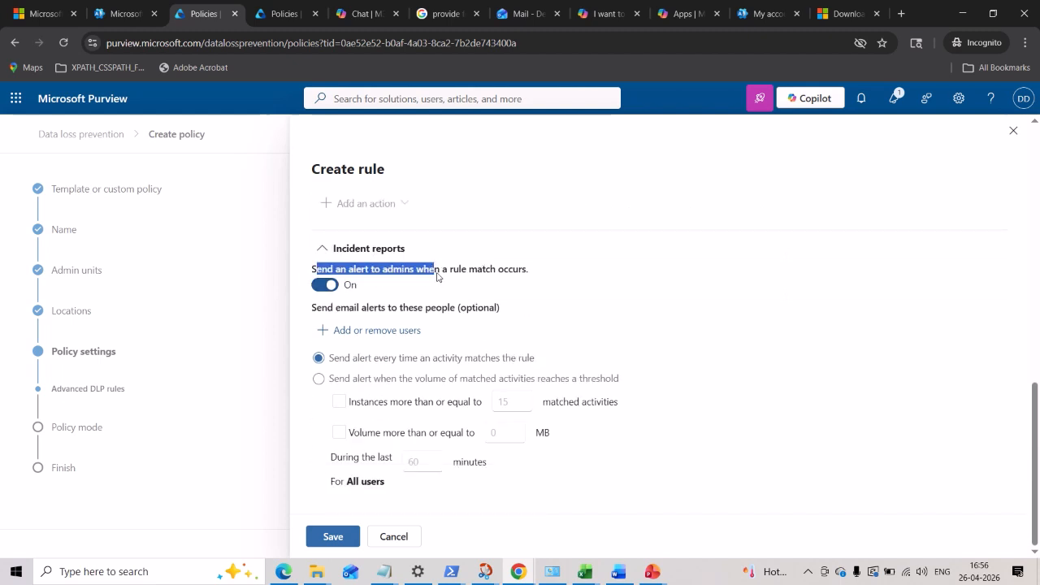
click(324, 284)
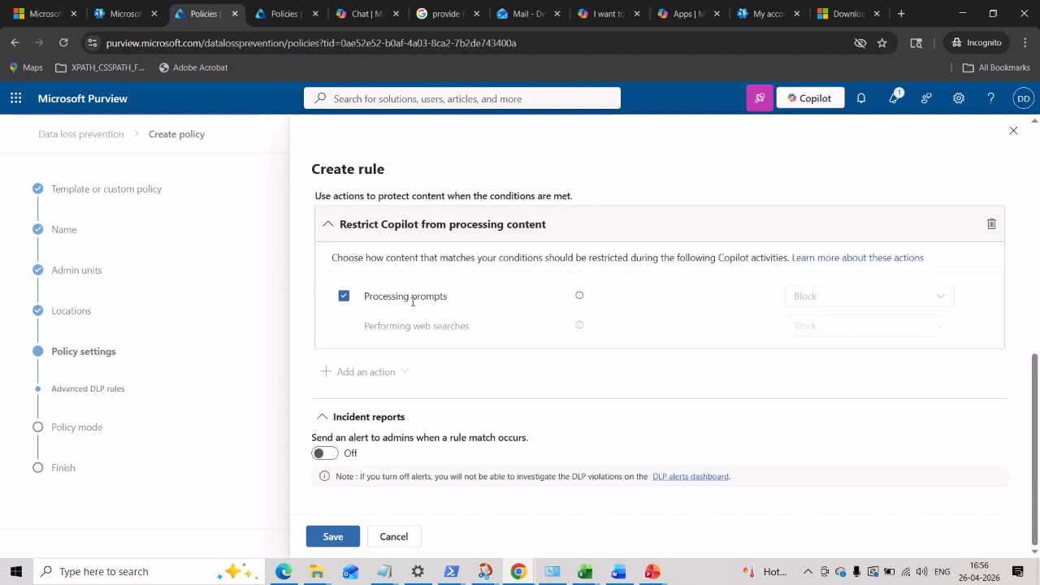
click(327, 454)
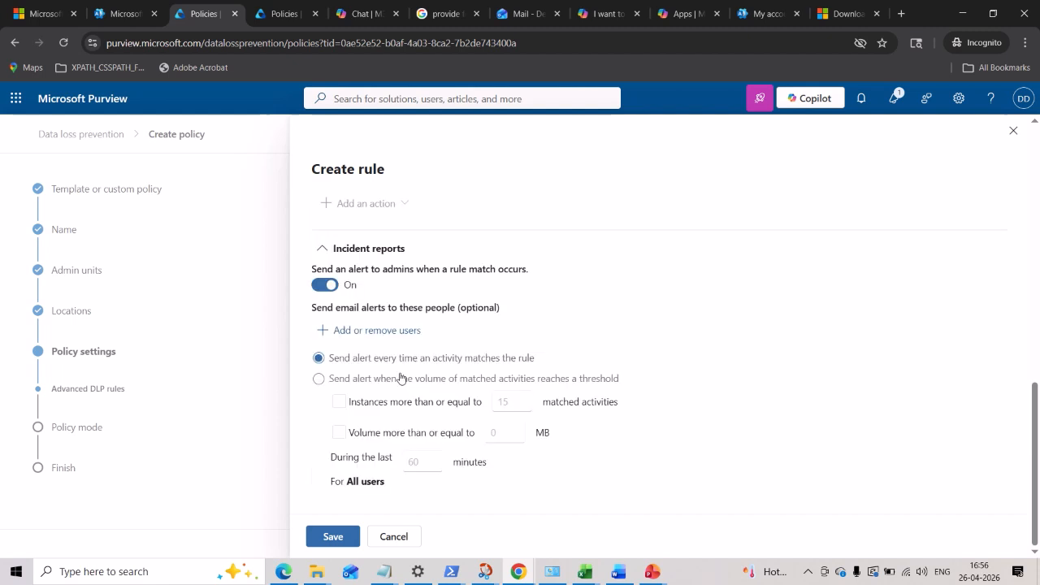
scroll(437, 311, up, 1)
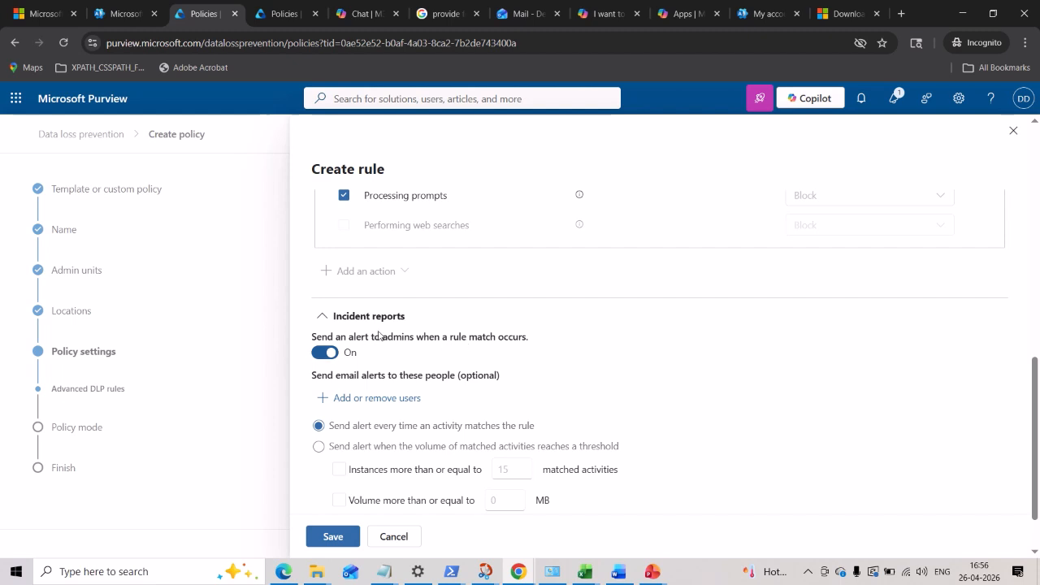
scroll(376, 319, down, 1)
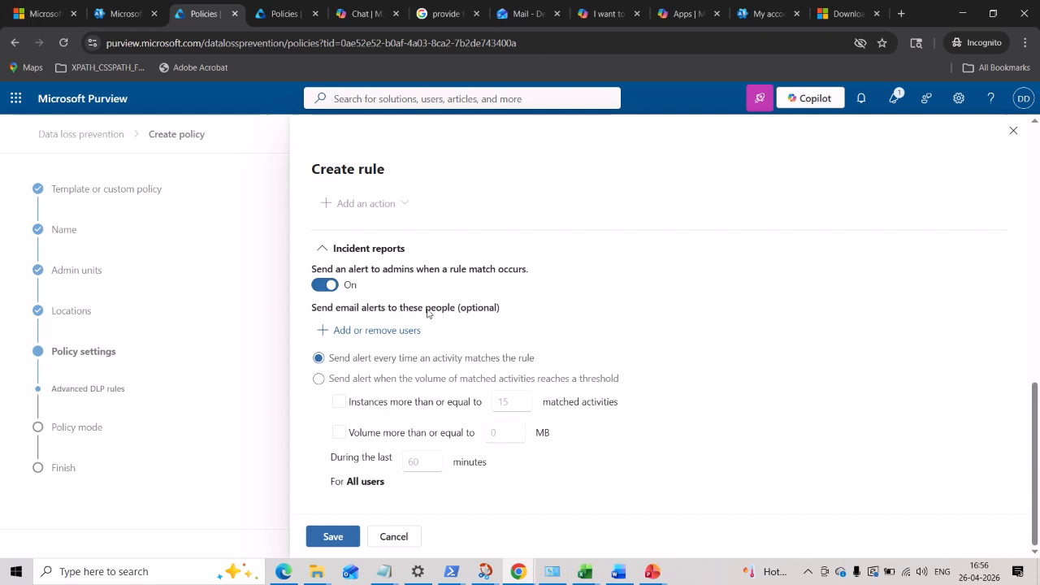
Step: Open the list of users who can receive the rule's email alerts and close it without adding anyone
click(379, 331)
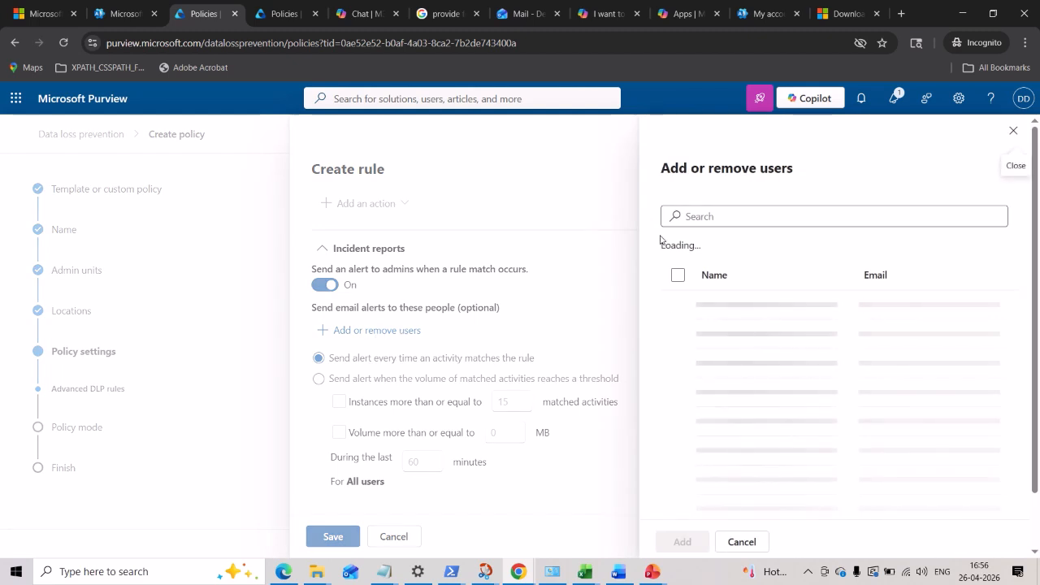
click(715, 217)
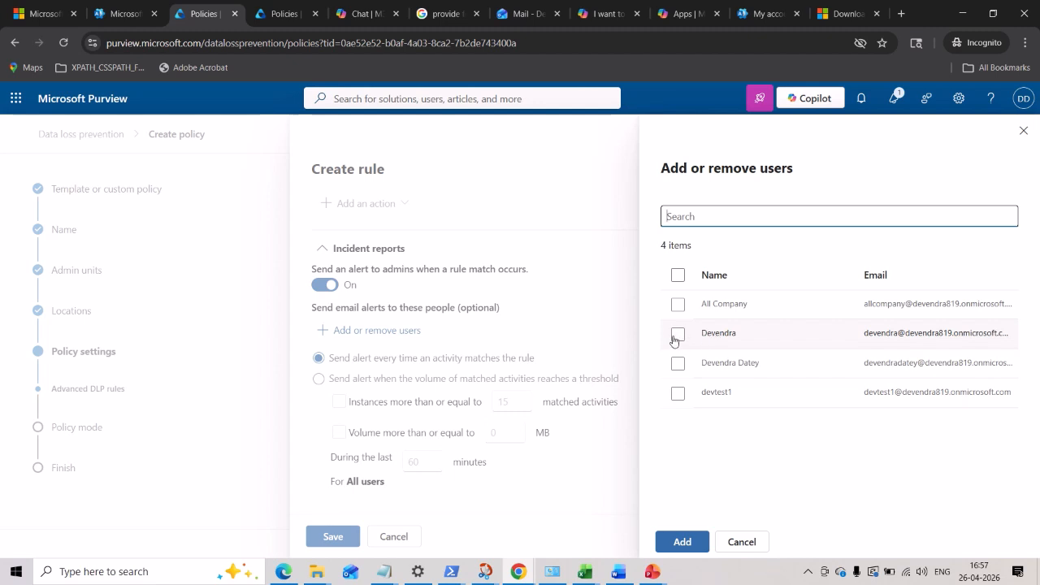
click(1024, 132)
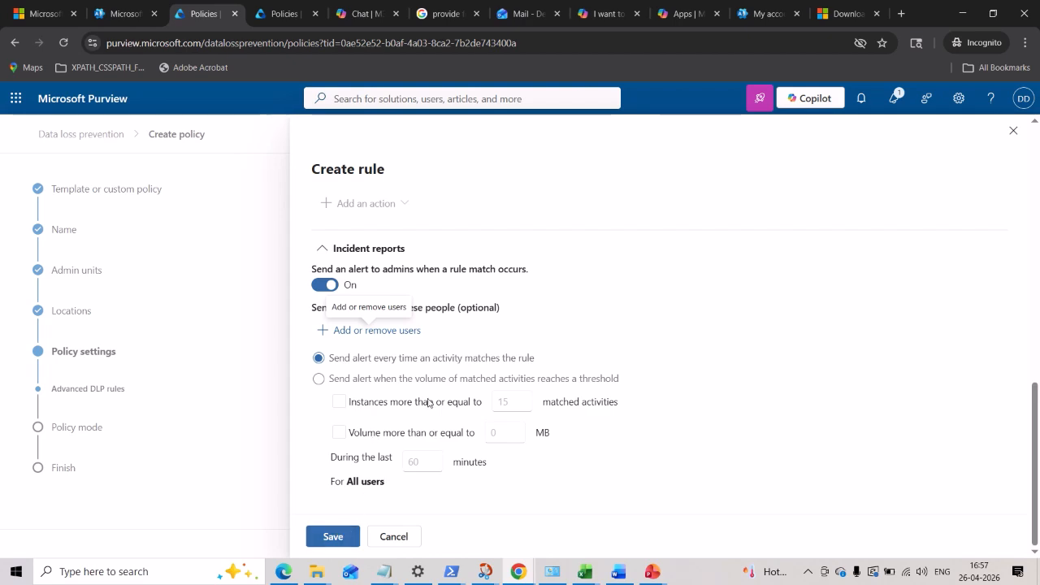
scroll(431, 404, up, 3)
scroll(431, 360, down, 3)
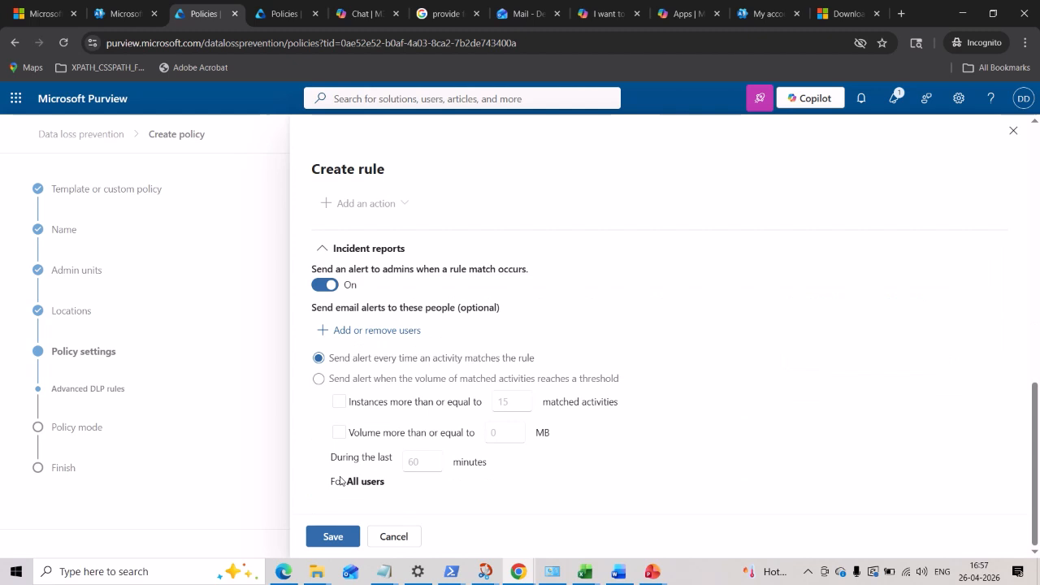
Step: Save the DLP rule with its credit card condition and continue to the policy mode settings
click(333, 537)
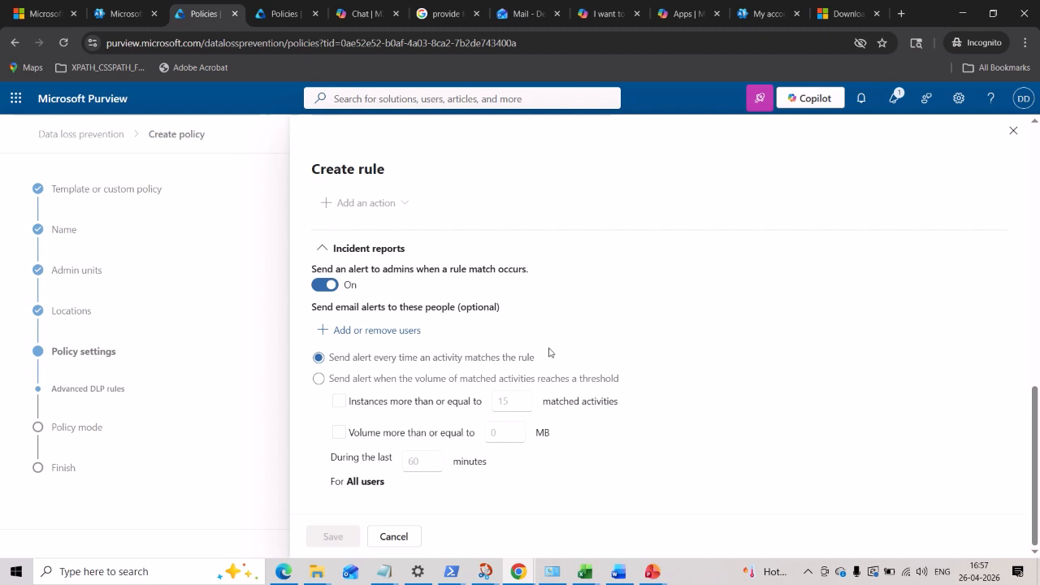
scroll(513, 342, up, 10)
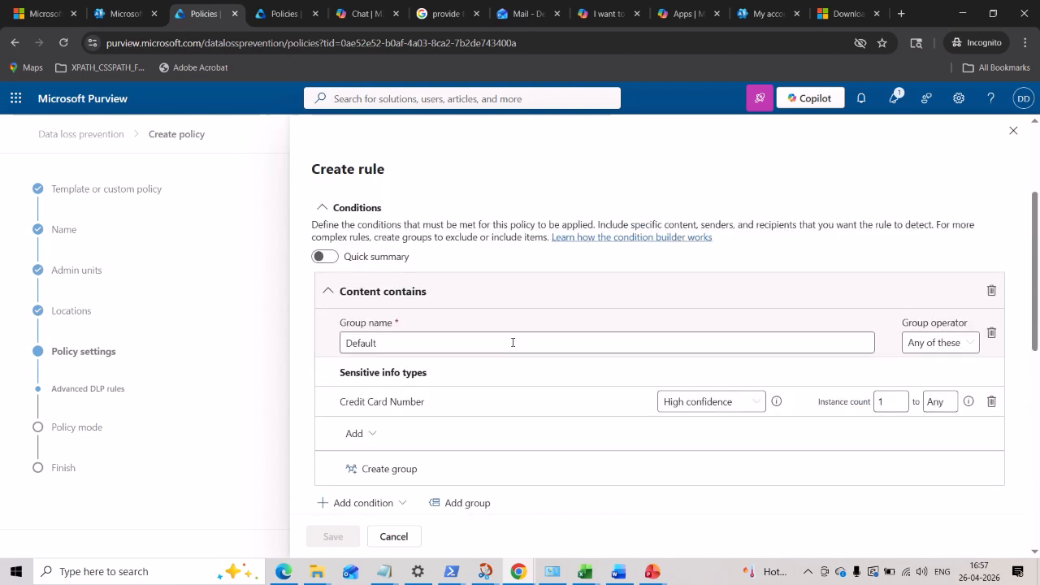
scroll(513, 342, down, 10)
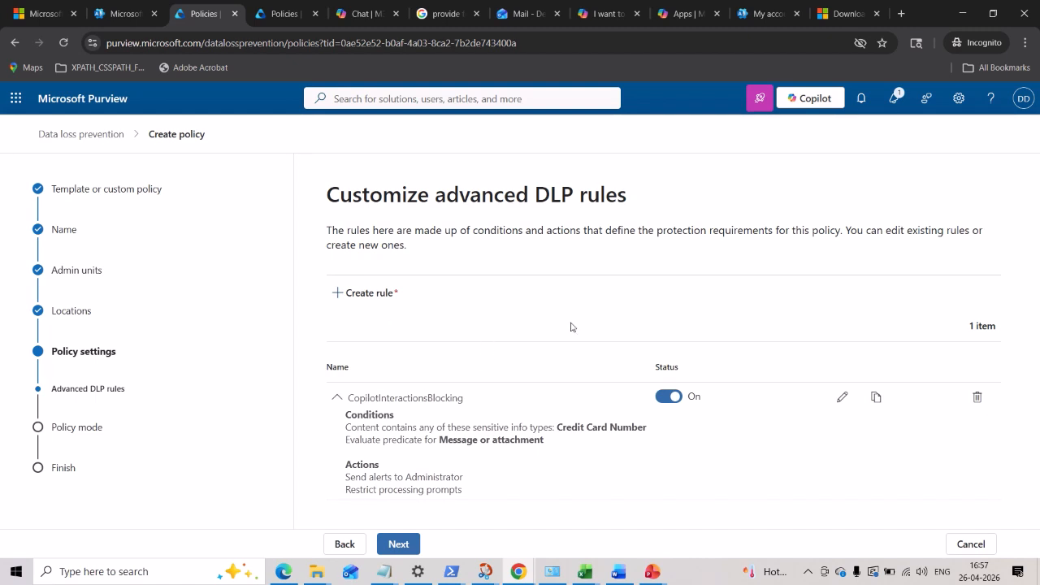
click(400, 544)
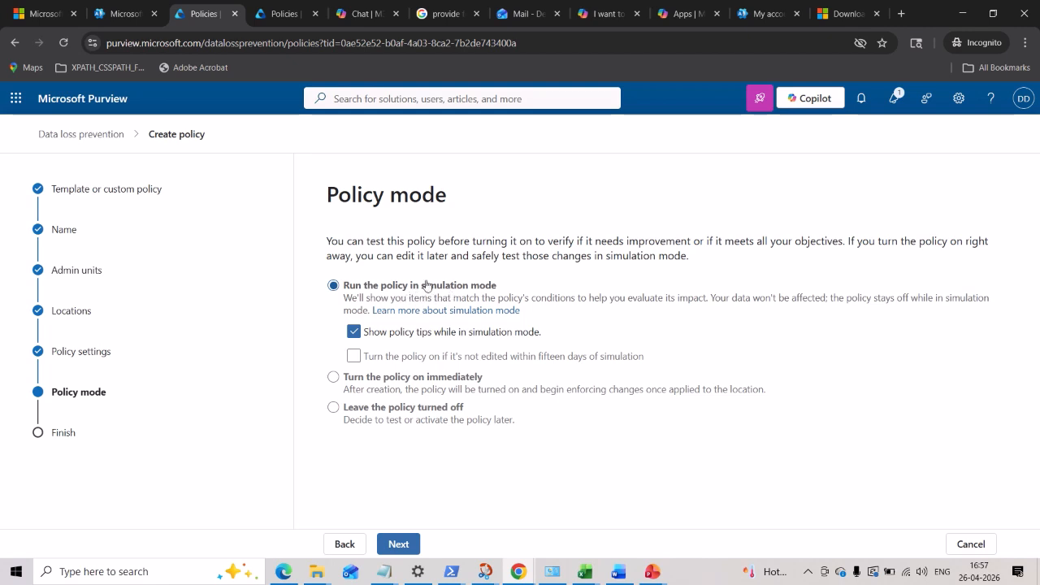
Step: Set the policy to turn on immediately and review its summary before creation
click(334, 378)
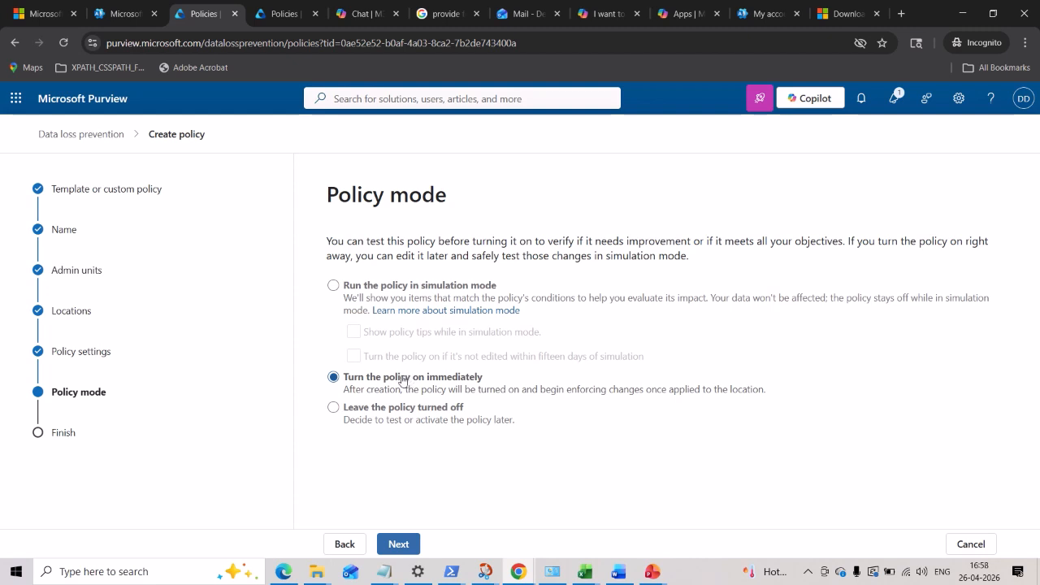
click(398, 544)
scroll(432, 311, down, 2)
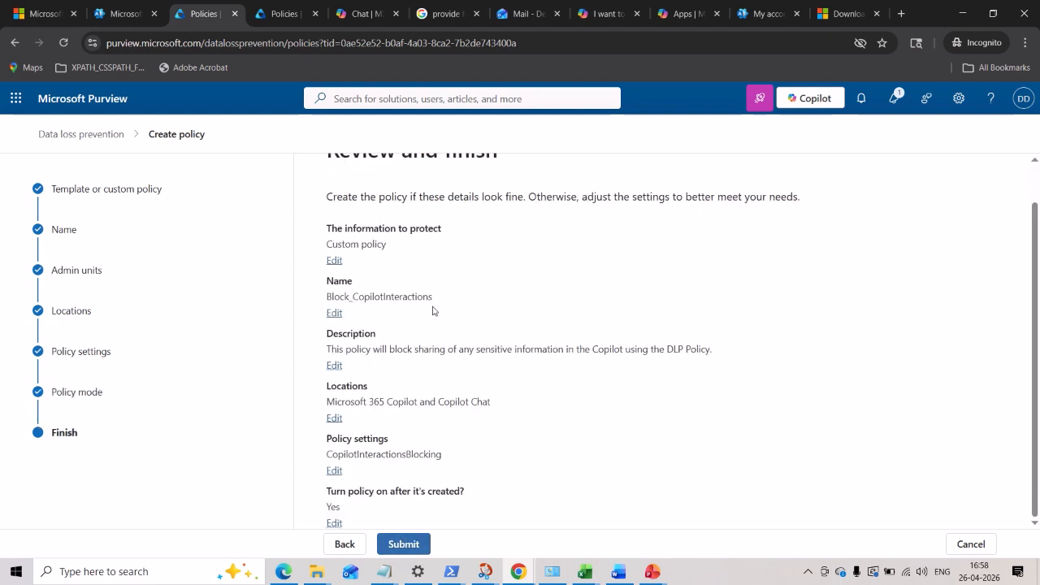
scroll(407, 428, up, 1)
scroll(407, 428, down, 1)
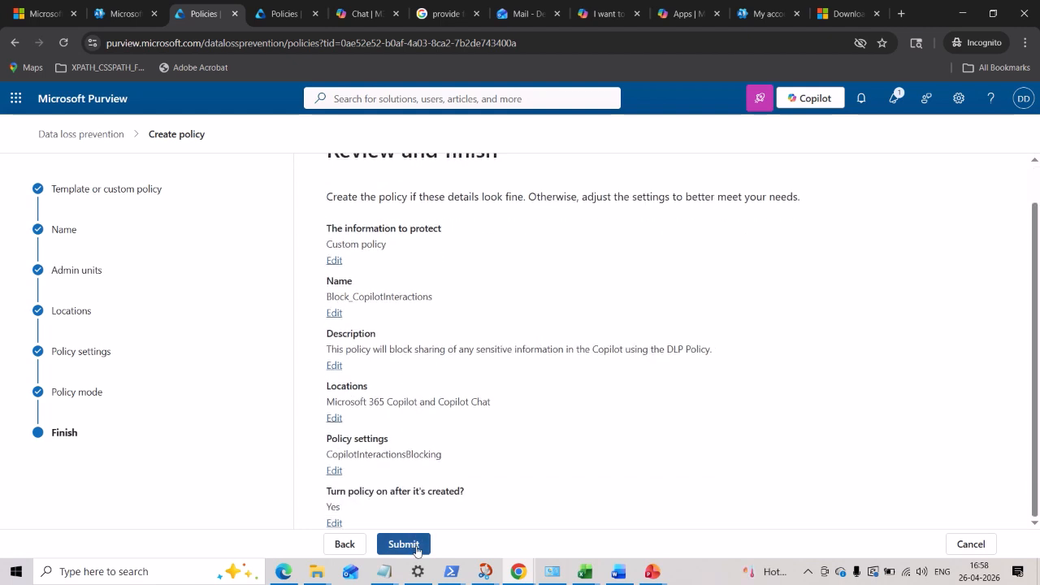
Step: Submit the Block_CopilotInteractions policy and wait until it is created
click(415, 546)
scroll(492, 370, down, 1)
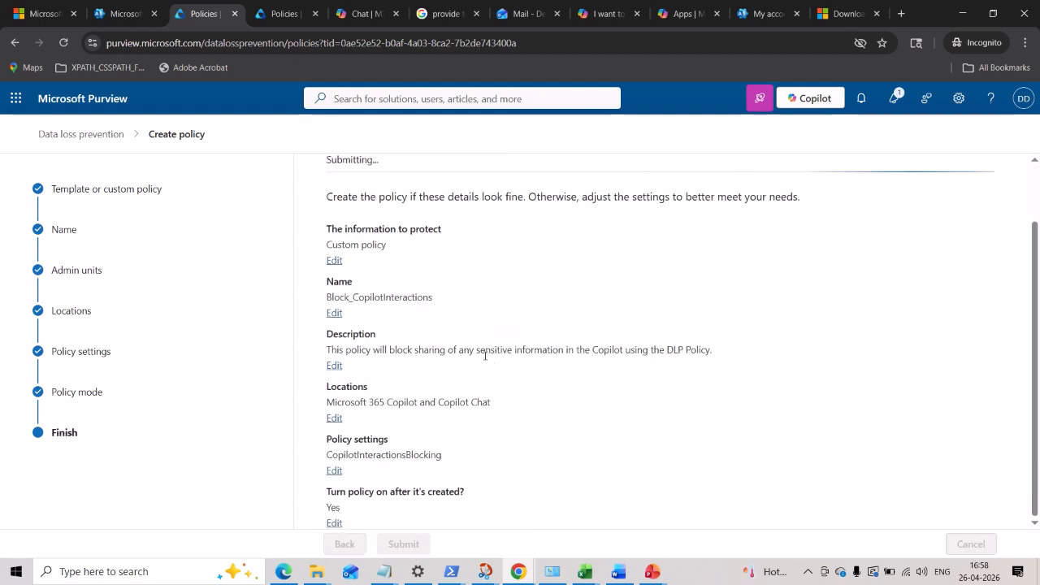
scroll(485, 356, up, 2)
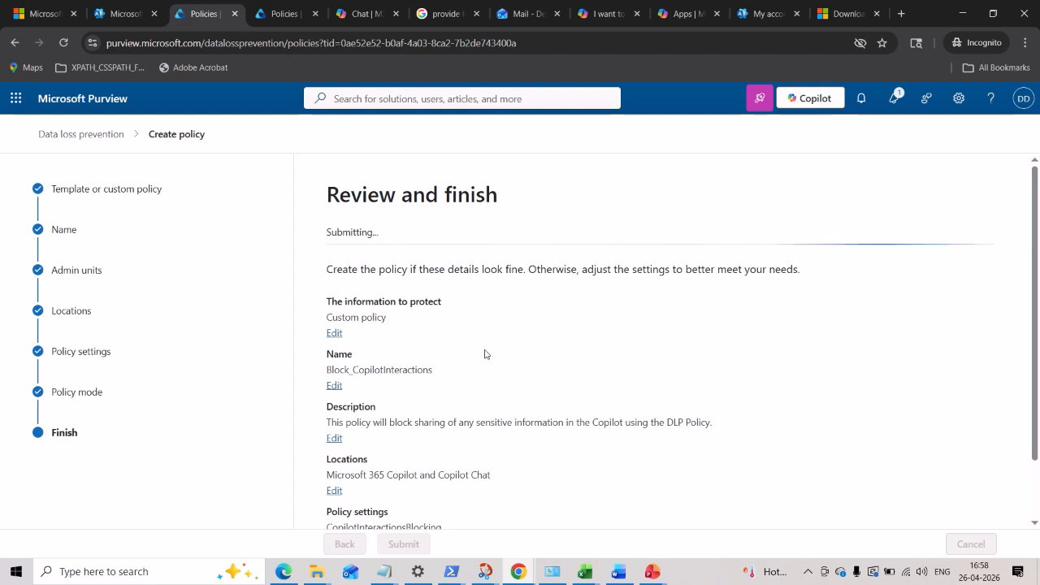
scroll(485, 351, down, 1)
scroll(437, 260, up, 1)
scroll(474, 304, down, 1)
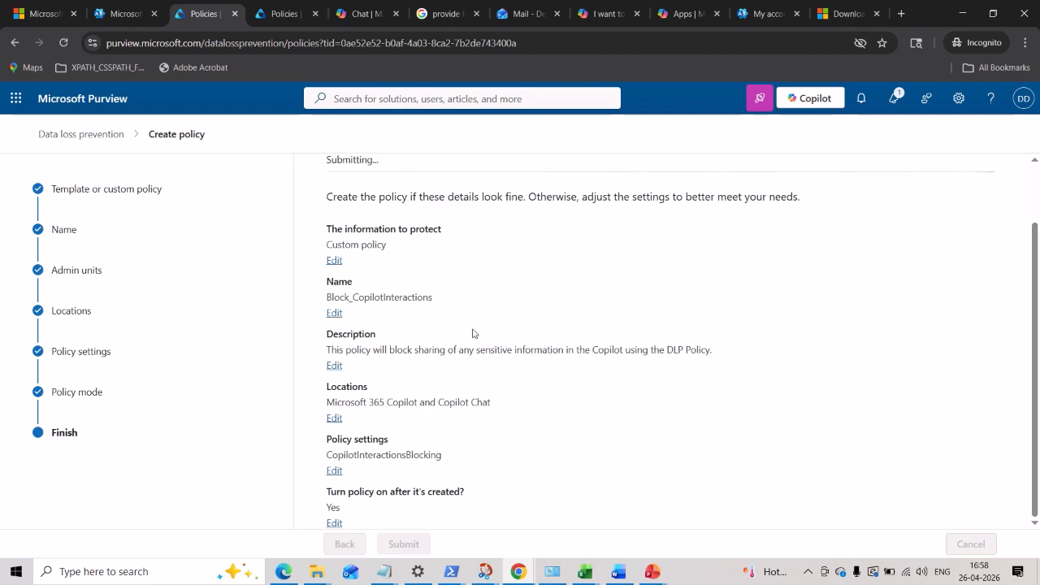
scroll(468, 332, up, 1)
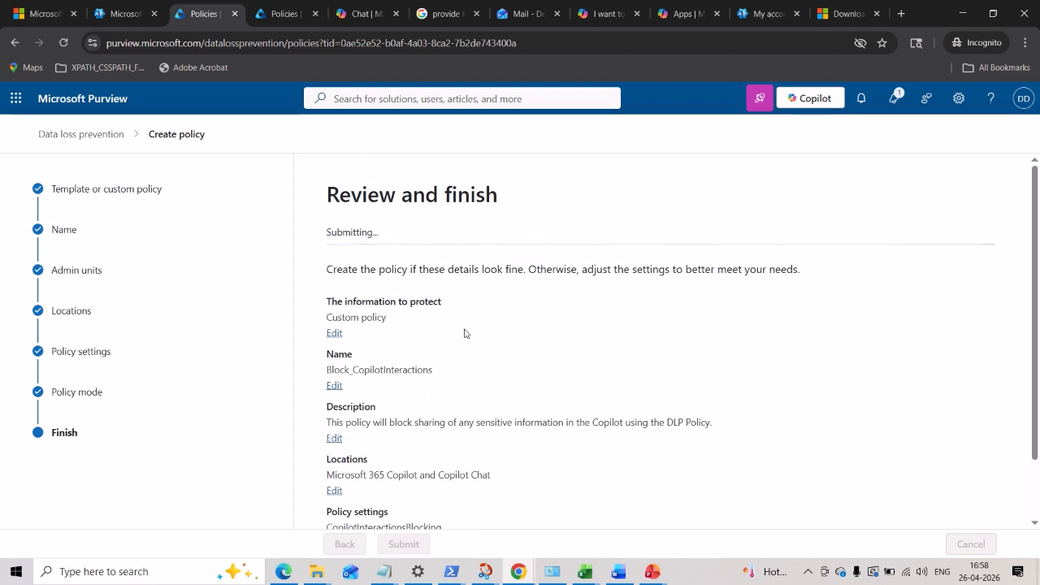
scroll(465, 332, down, 1)
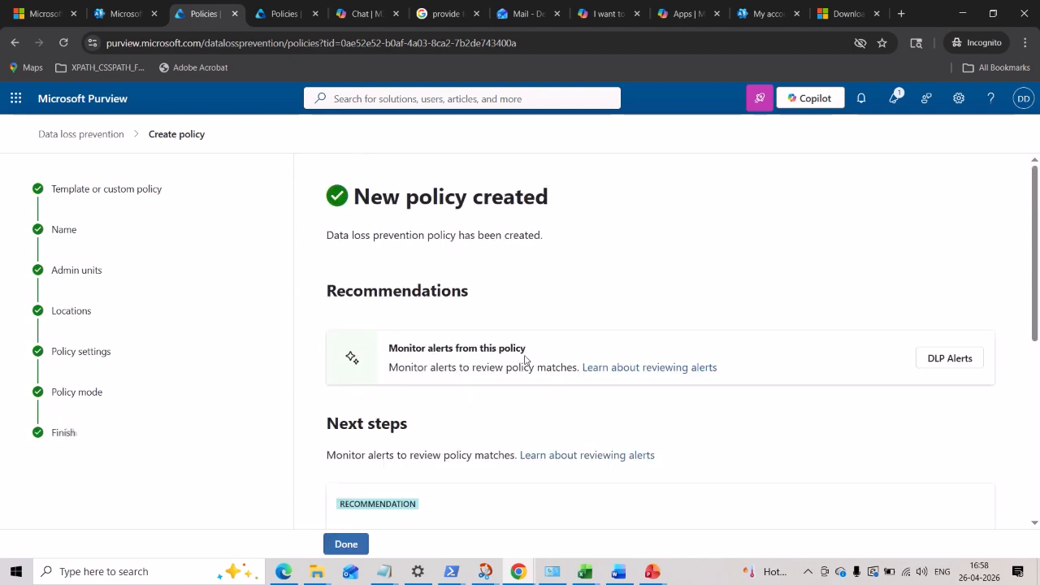
Step: Read the post-creation recommendations, finish the wizard, and briefly open the sync status details of Block_CopilotInteractions in the policy list
scroll(525, 358, down, 2)
scroll(529, 348, up, 2)
scroll(499, 255, down, 4)
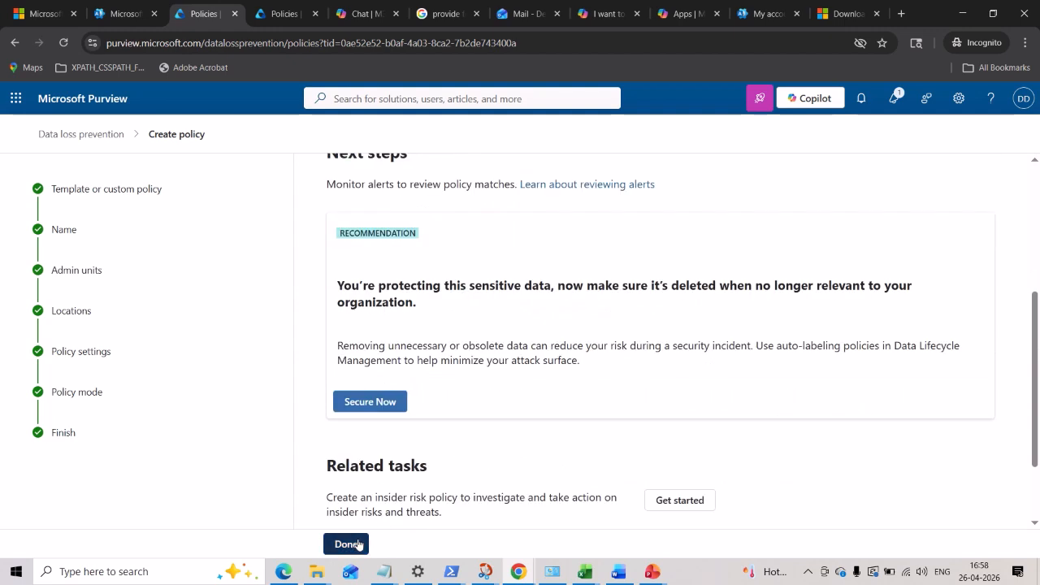
click(359, 545)
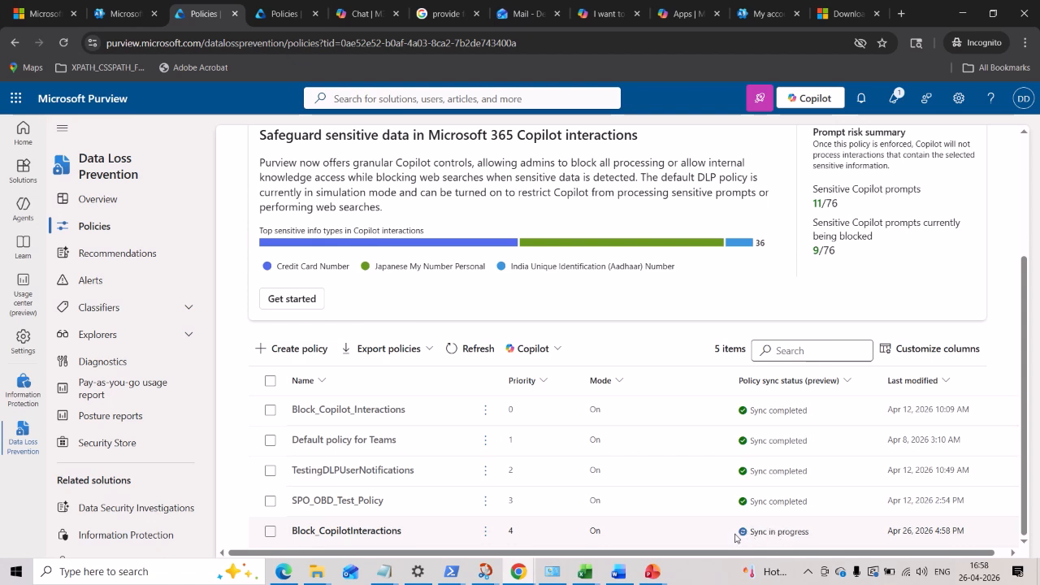
click(776, 532)
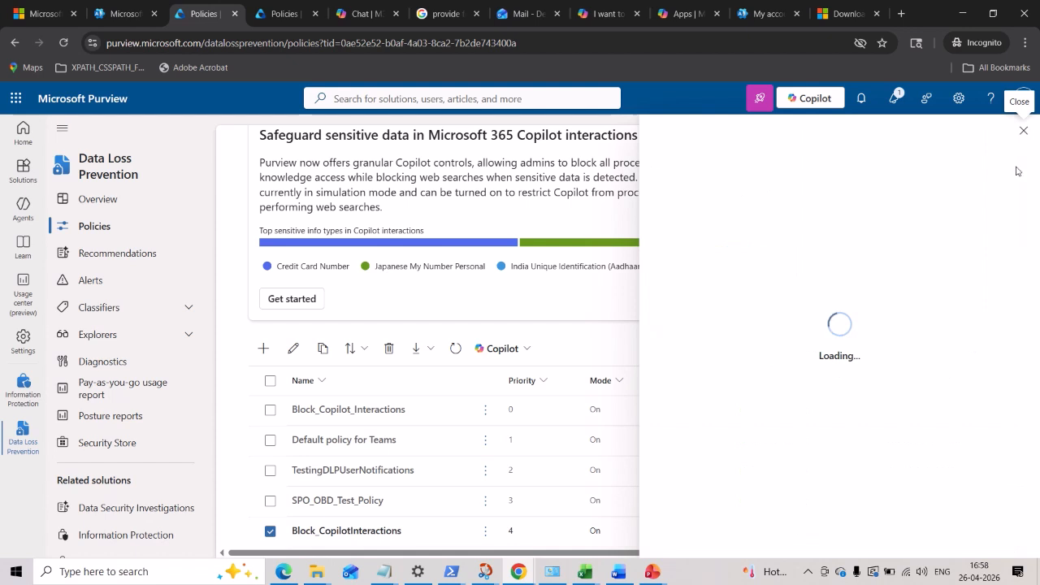
click(1023, 130)
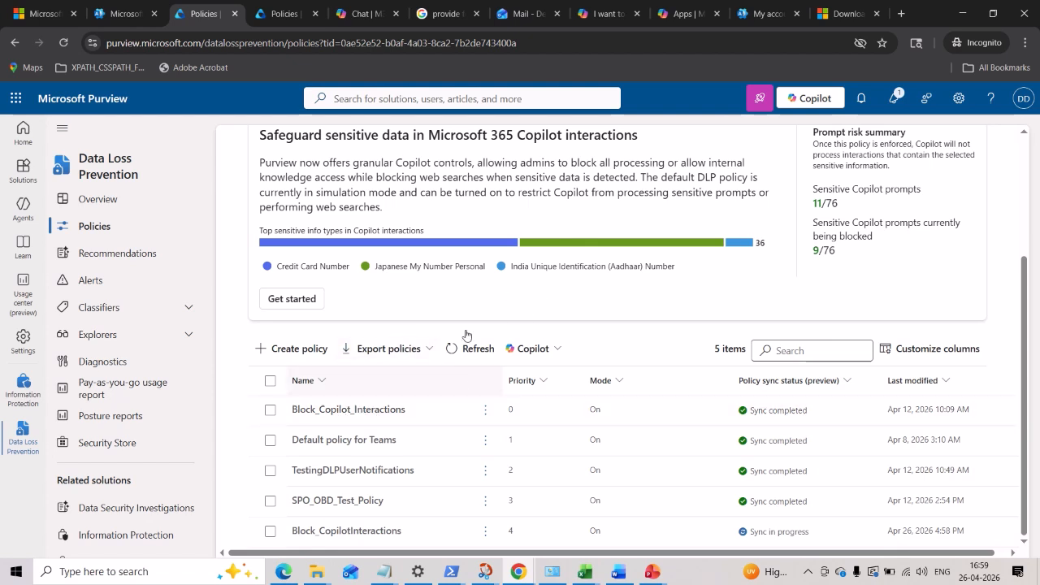
Step: Switch to Microsoft 365 Copilot Chat and look through the IMP_PS_CMDS notes and the YouTube video chat for a test prompt
click(358, 14)
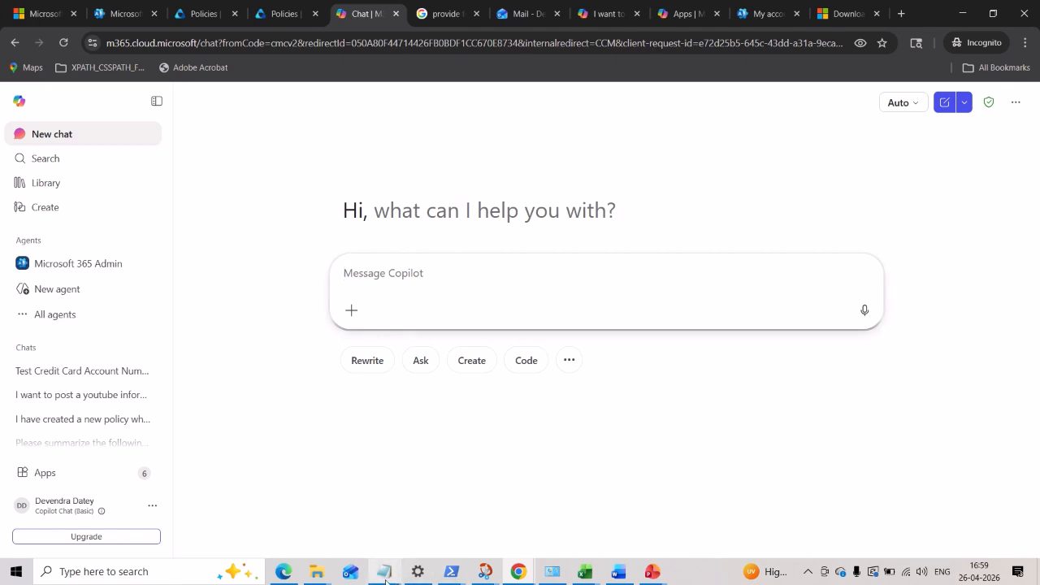
mouse_move(385, 579)
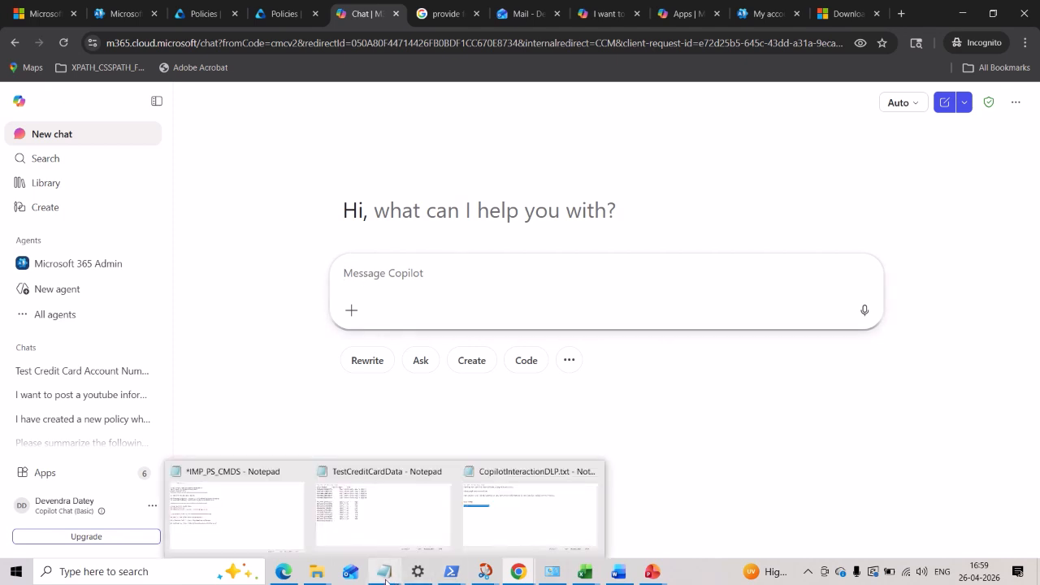
click(265, 516)
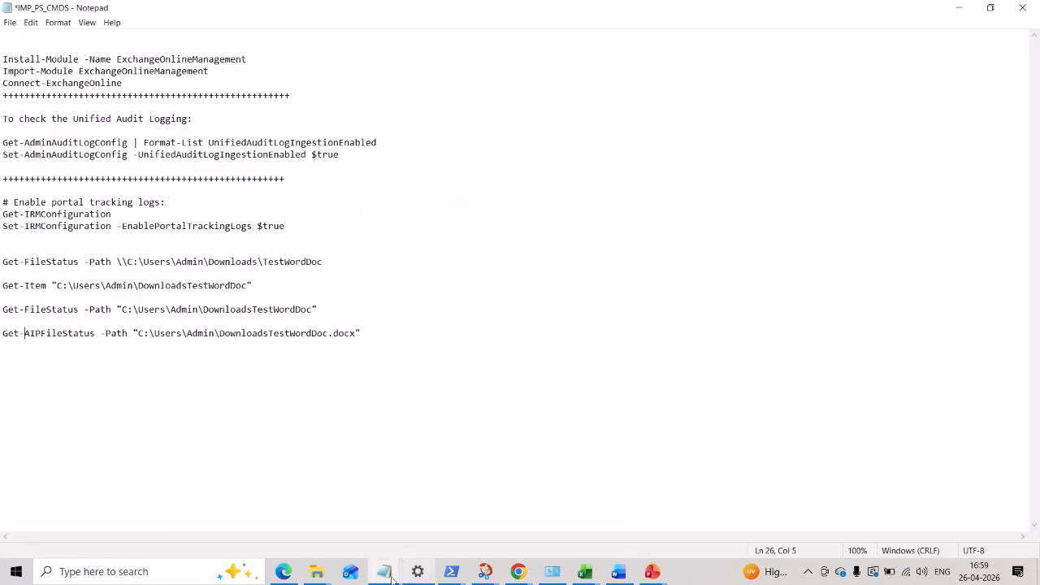
mouse_move(525, 576)
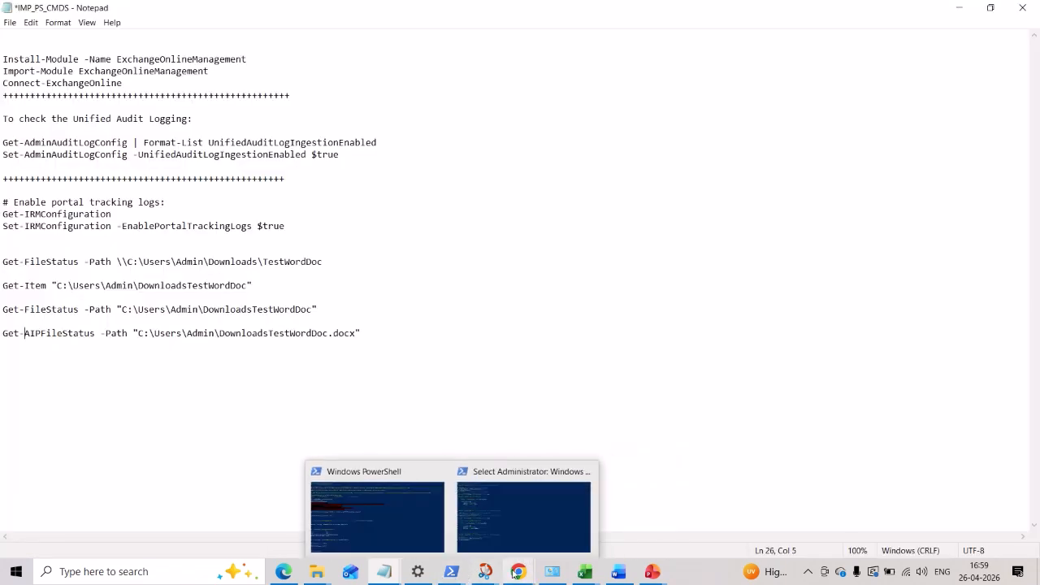
mouse_move(653, 575)
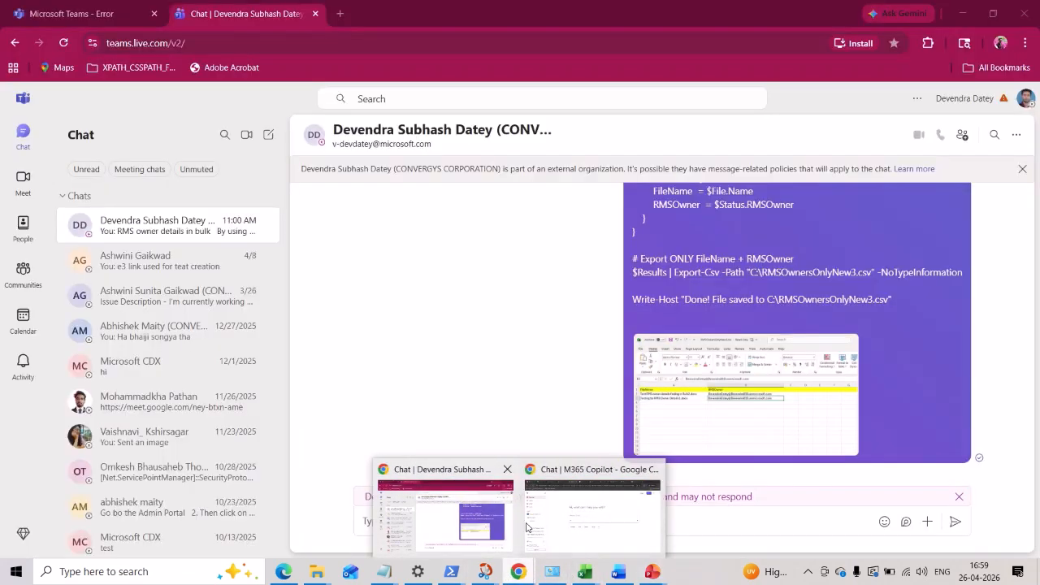
click(594, 513)
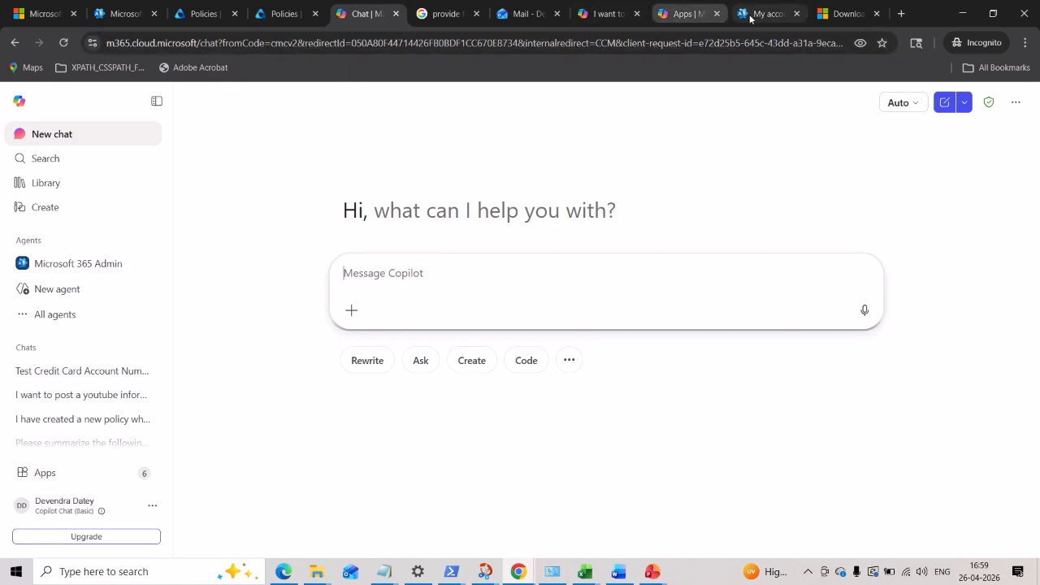
click(606, 14)
scroll(623, 278, down, 3)
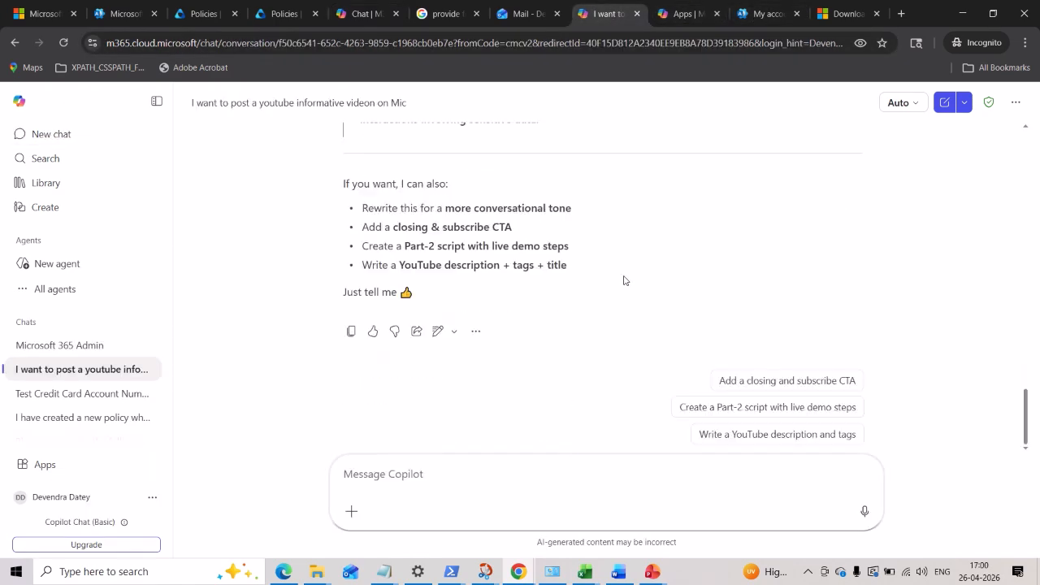
click(386, 16)
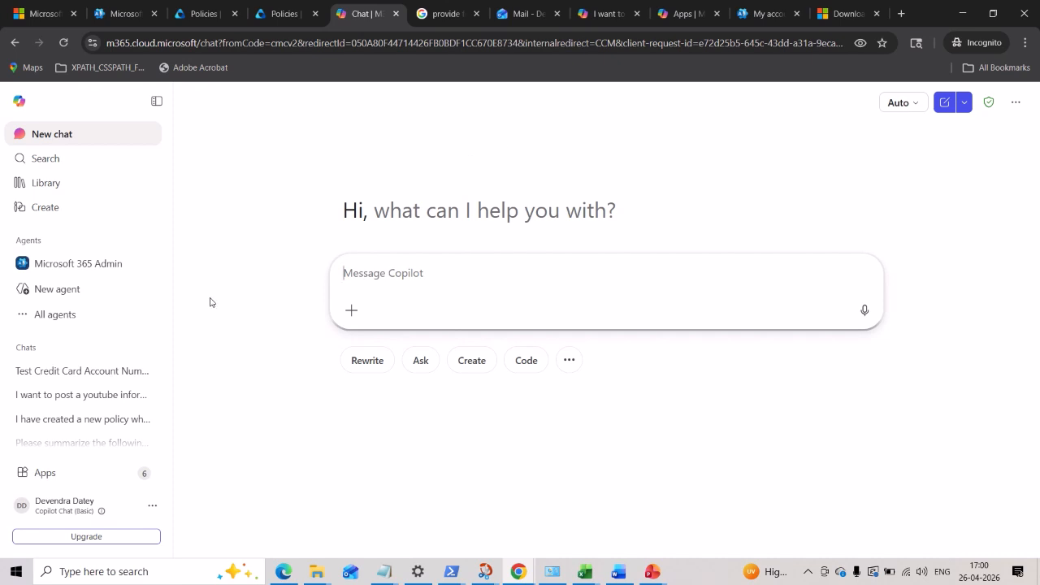
Step: Copy the summarize prompt containing a credit card number from the Test Credit Card Account Numbers chat into a new Copilot chat
click(95, 371)
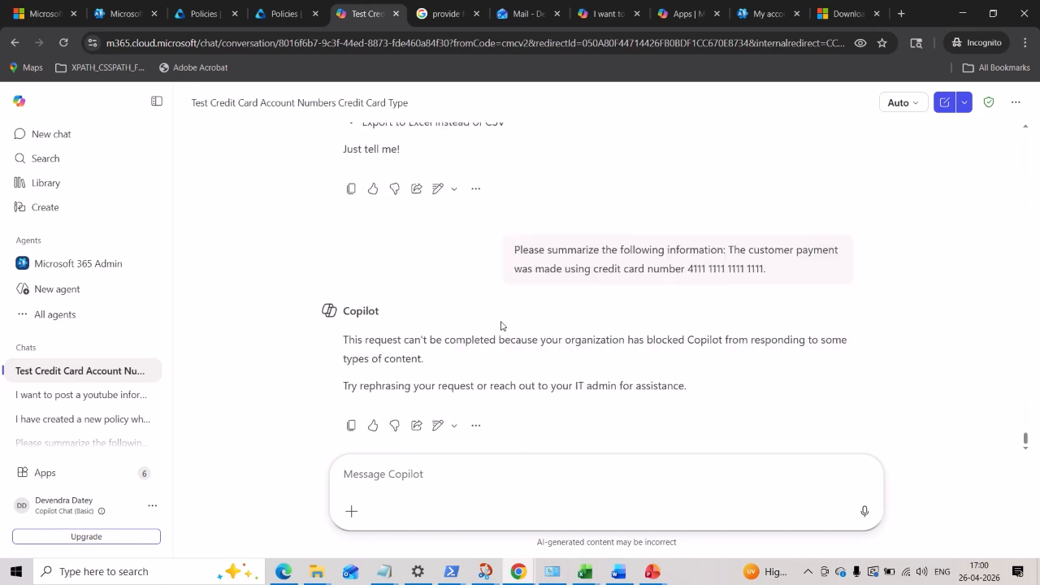
drag(512, 246, 756, 266)
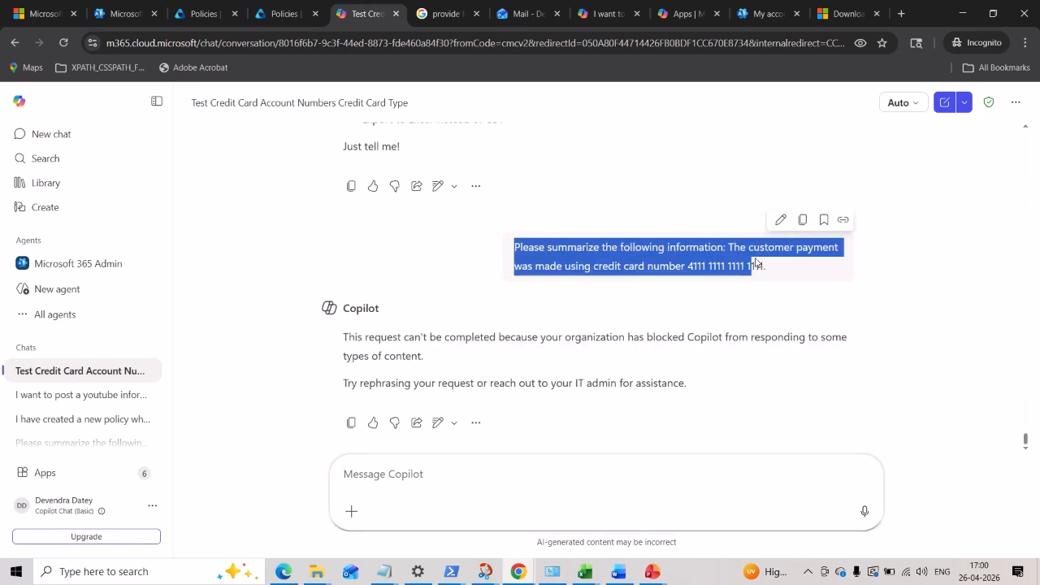
right_click(754, 262)
click(509, 286)
click(307, 281)
click(51, 134)
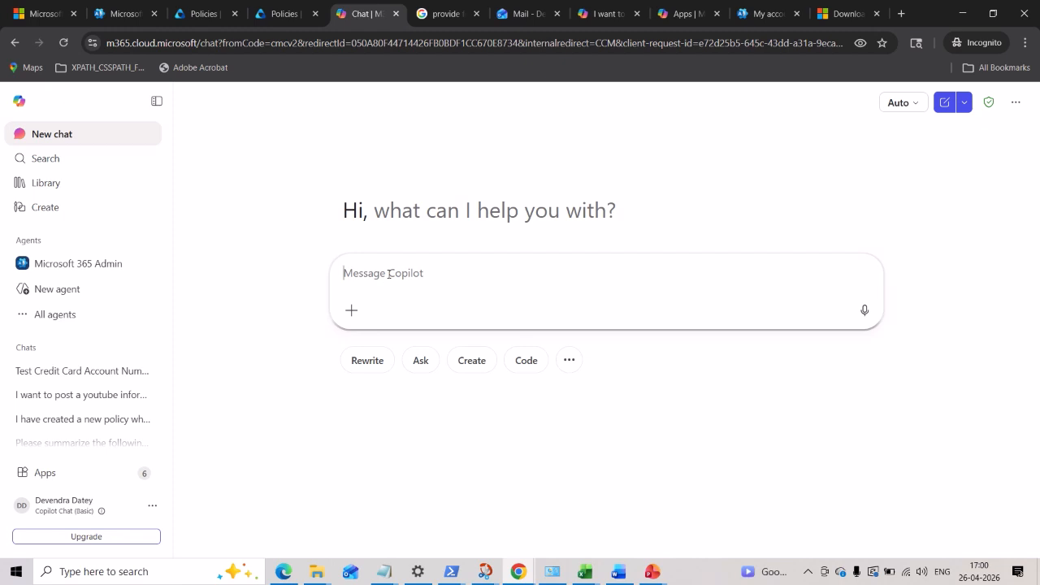
key(ctrl+v)
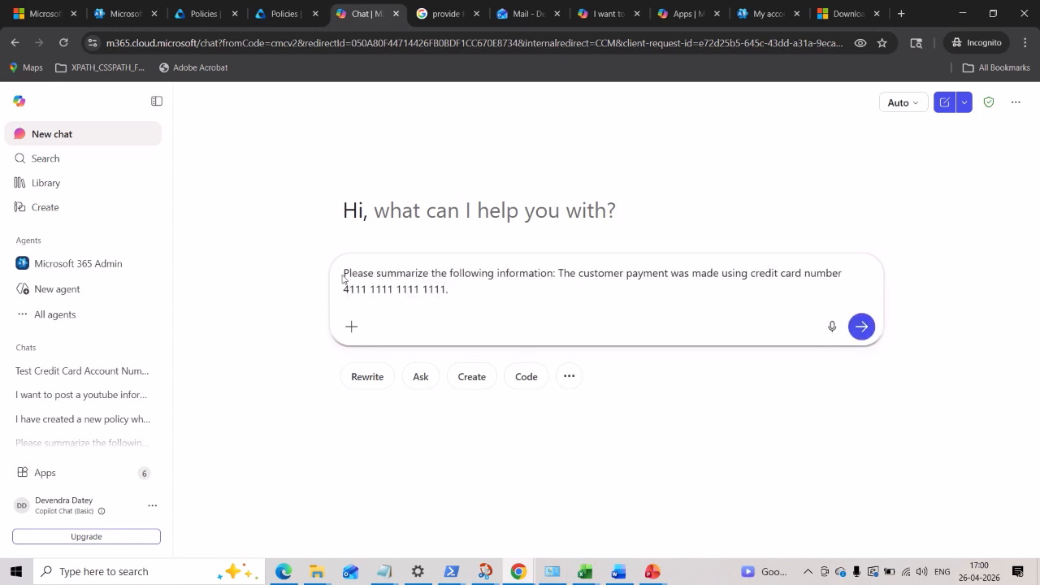
Step: Check the prompt and its credit card number, send it to Copilot, and read the reply
drag(343, 278, 453, 284)
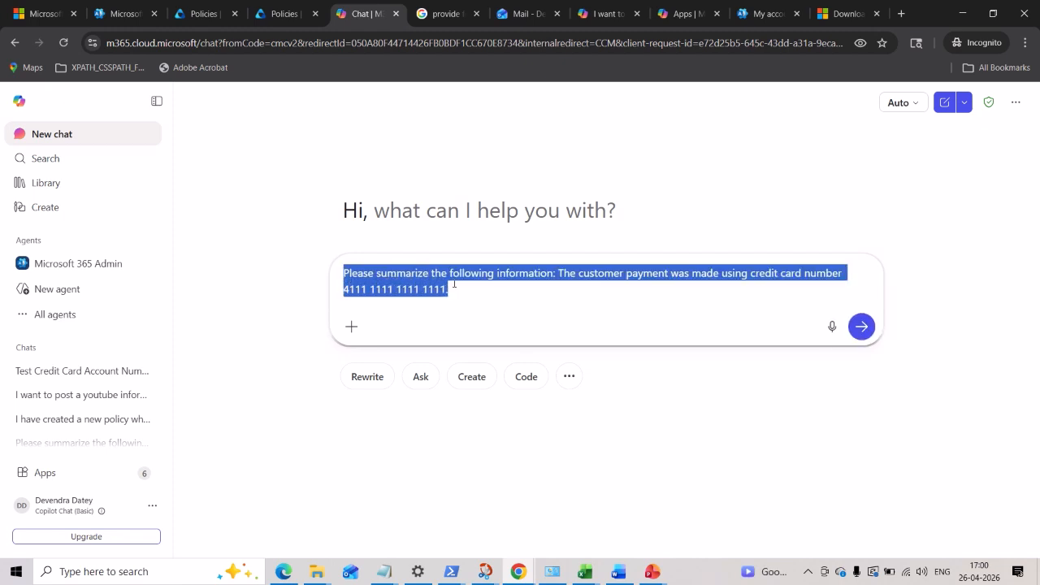
click(508, 282)
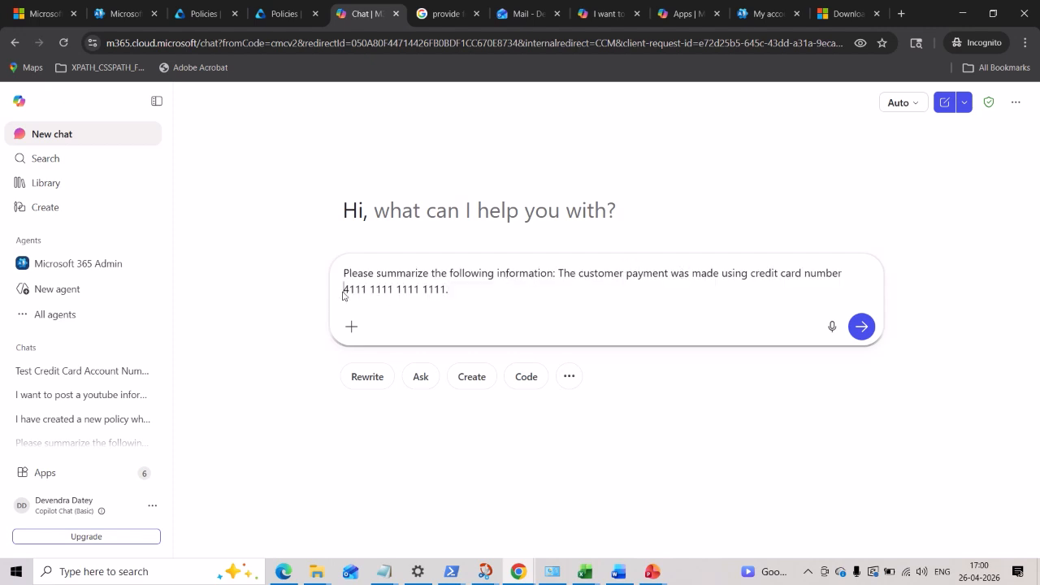
drag(344, 292, 324, 306)
click(474, 288)
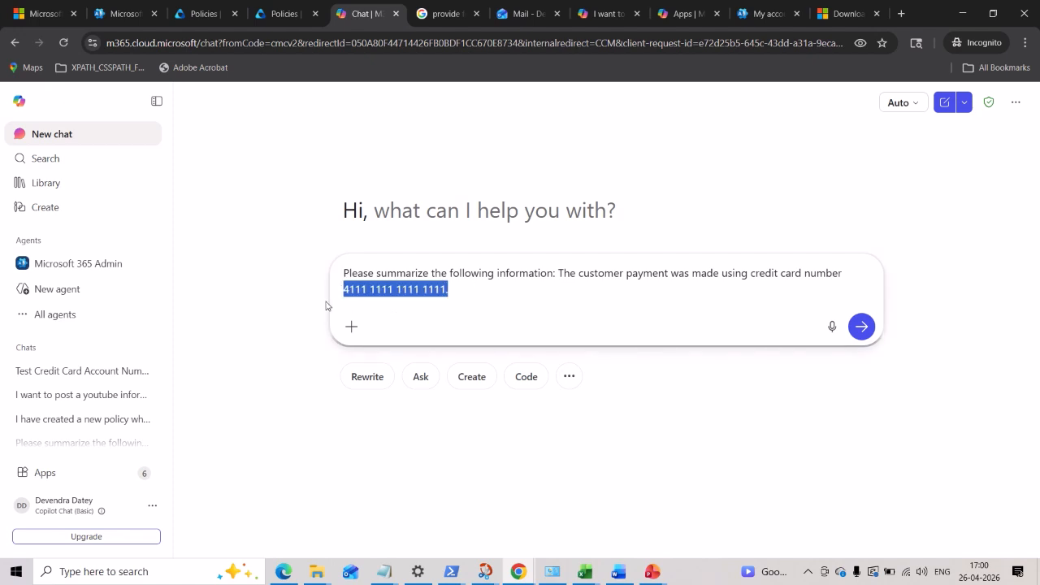
click(469, 288)
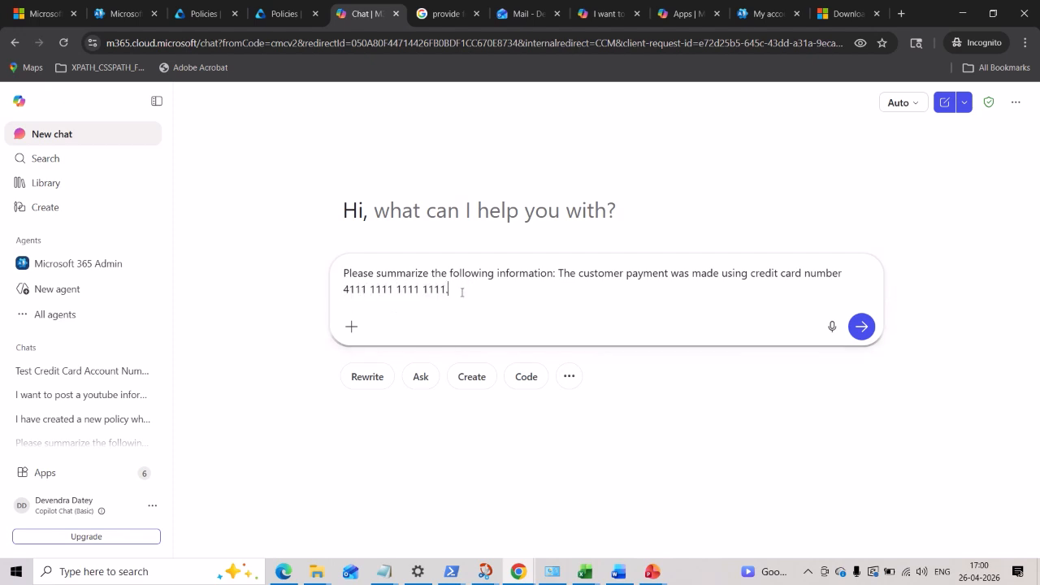
click(861, 326)
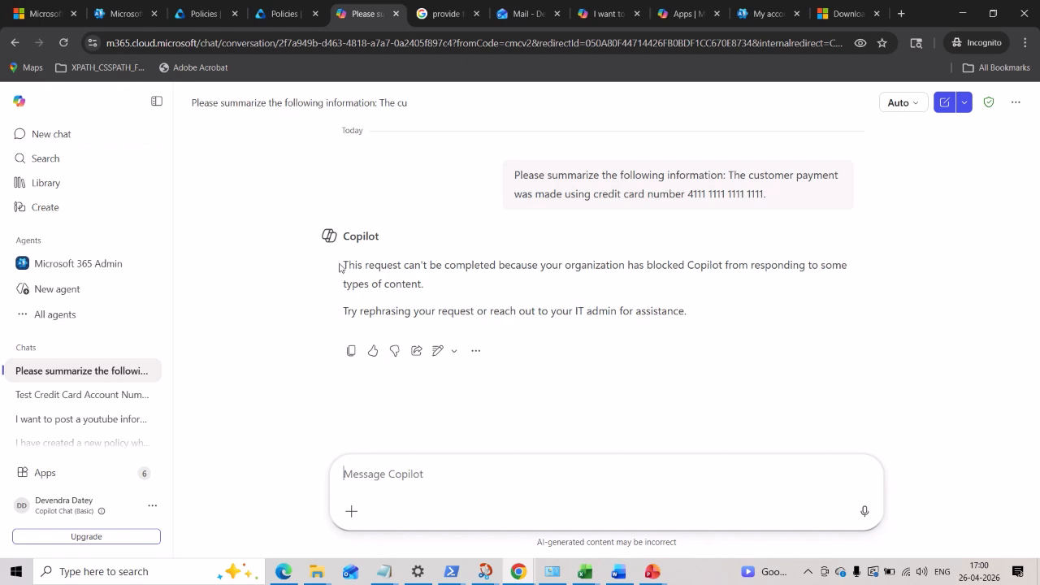
drag(340, 267, 692, 325)
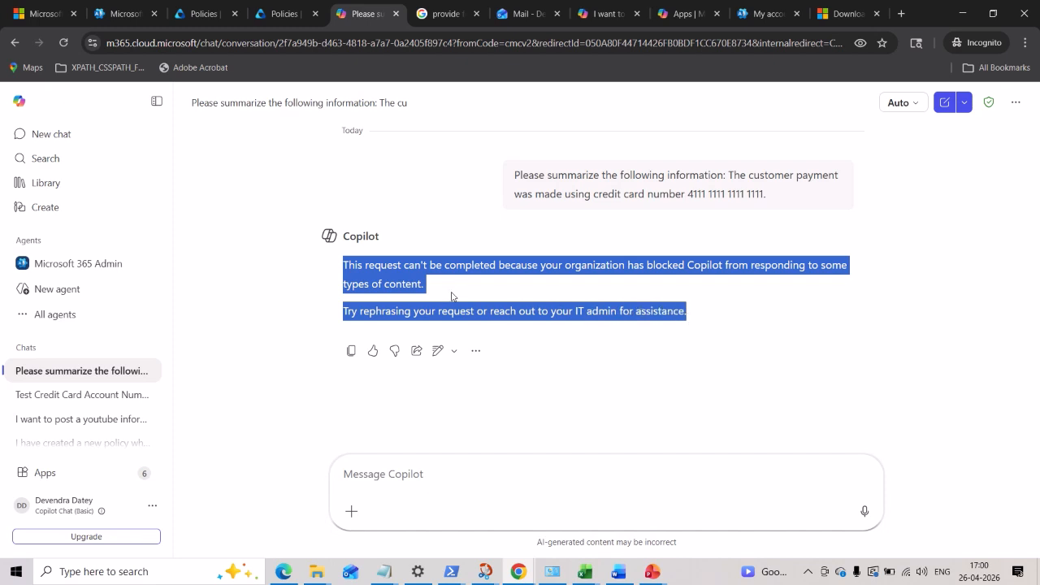